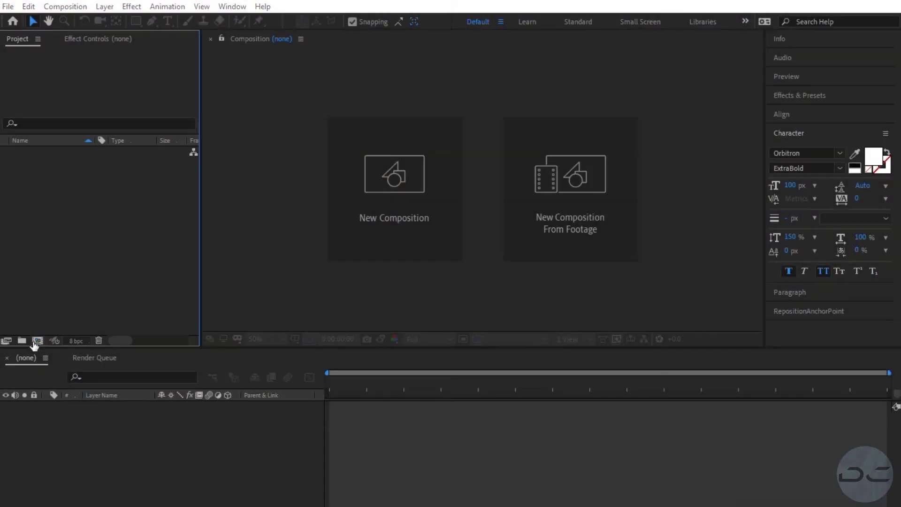
Create a new composition from the HDTV 1080 25 preset with a black background.
left_click(34, 342)
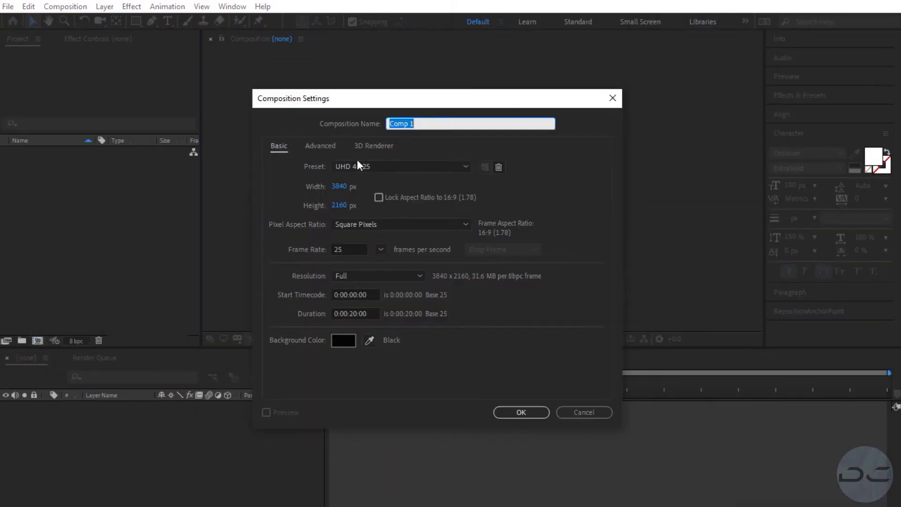
left_click(357, 166)
left_click(378, 390)
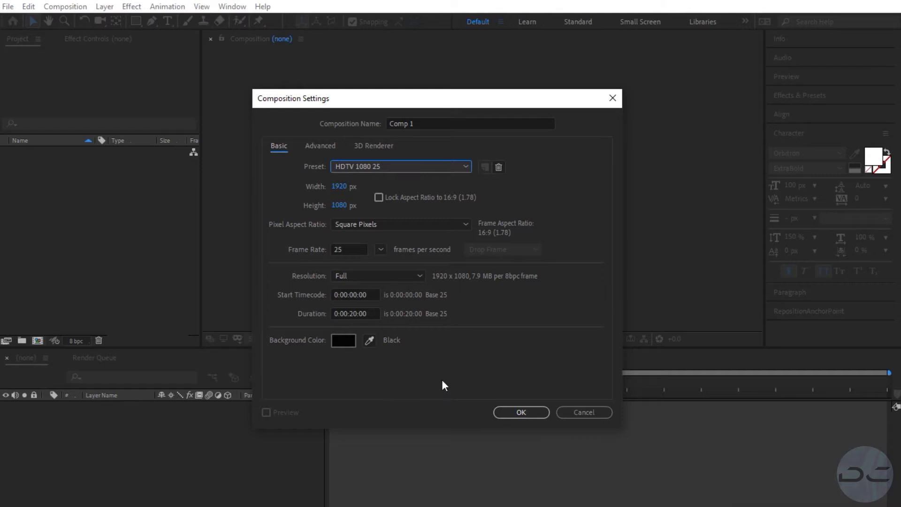
left_click(502, 411)
left_click(477, 340)
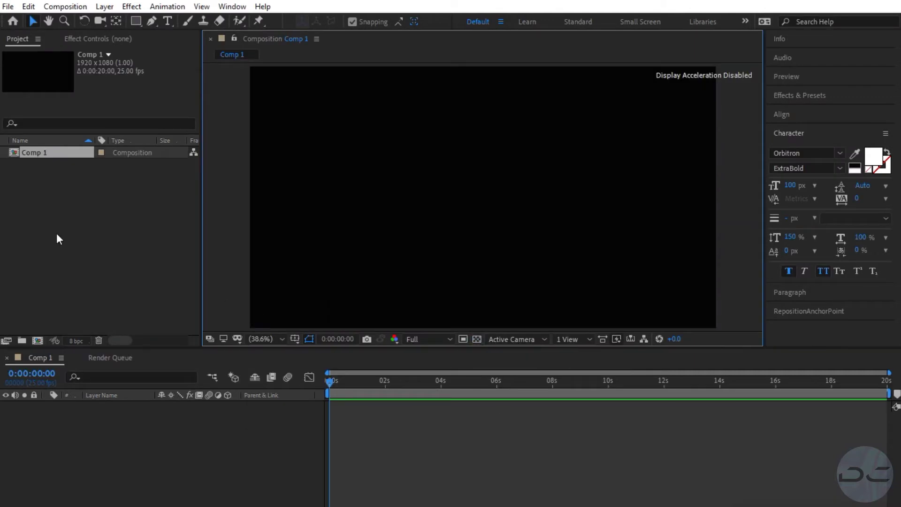
Add a comp-size solid layer coloured pure black.
left_click(105, 7)
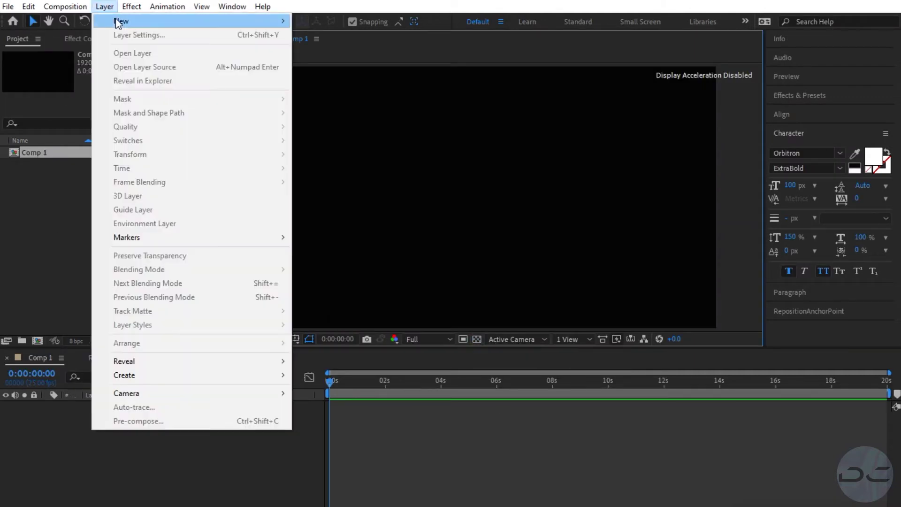
mouse_move(147, 23)
left_click(331, 35)
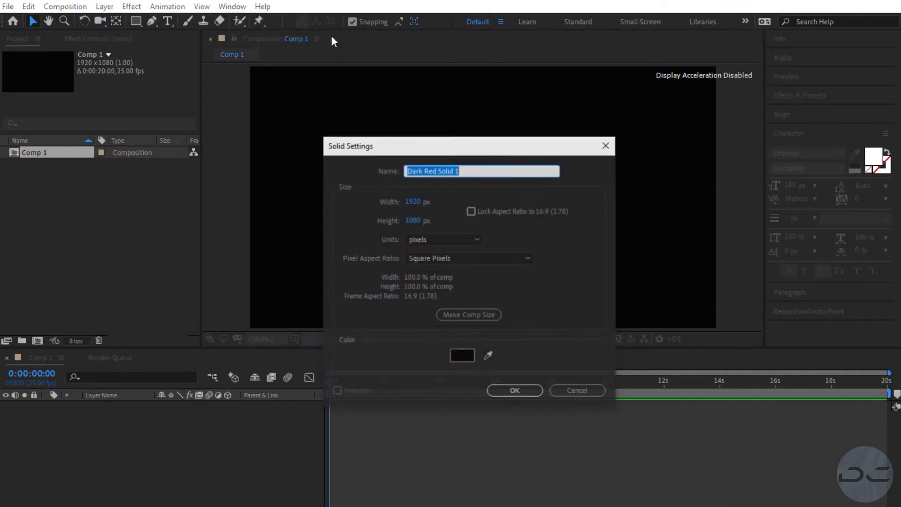
left_click(478, 315)
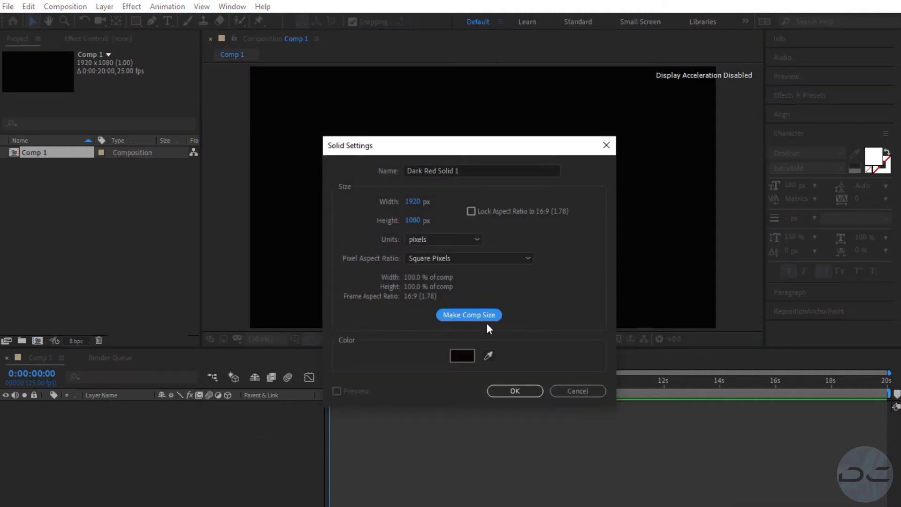
left_click(461, 356)
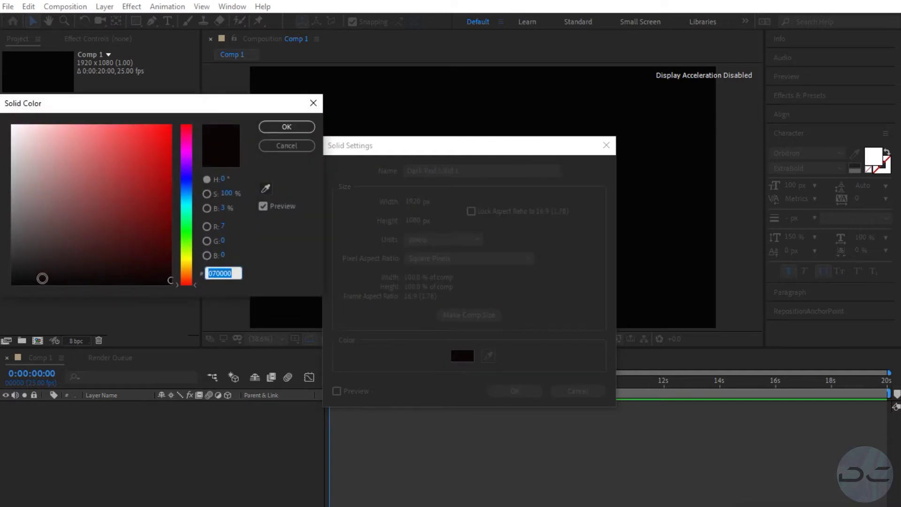
left_click_drag(42, 279, 1, 297)
left_click(277, 128)
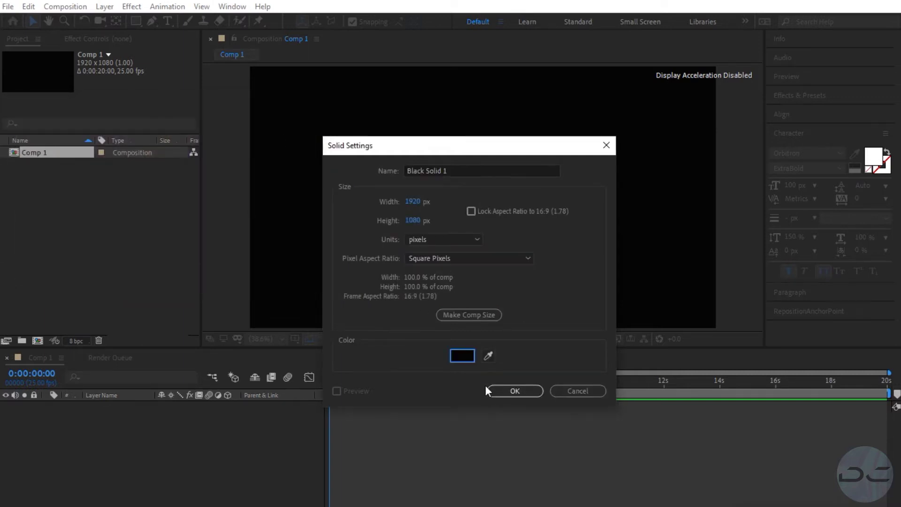
left_click(517, 393)
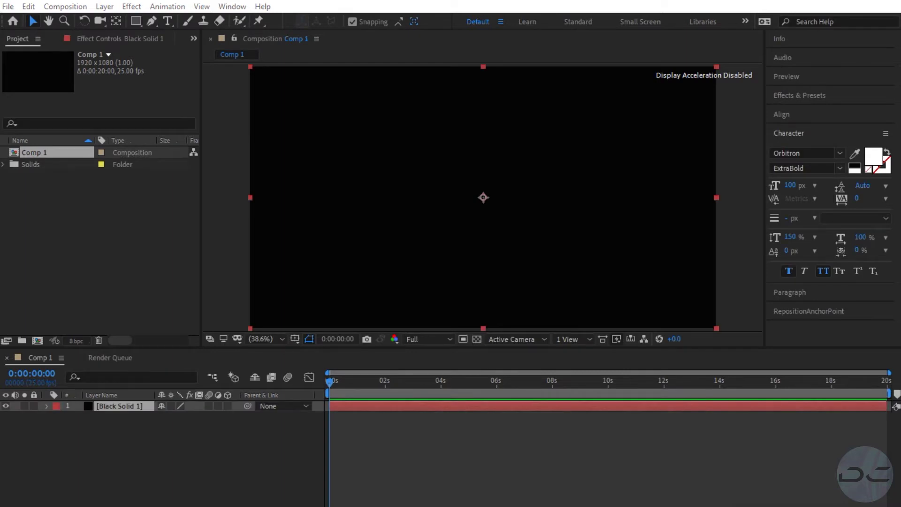
Apply Fractal Noise to the black solid with Contrast 600 and Brightness -150, expanding Transform.
left_click(132, 6)
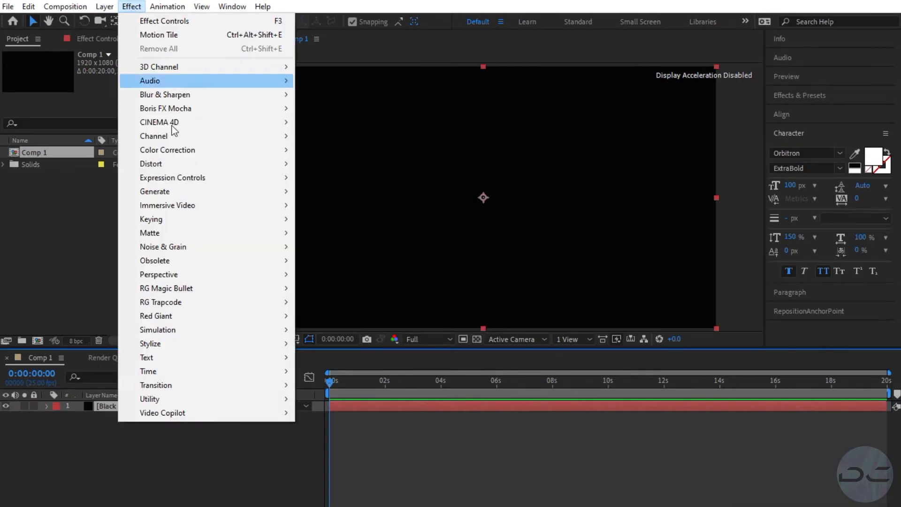
mouse_move(181, 251)
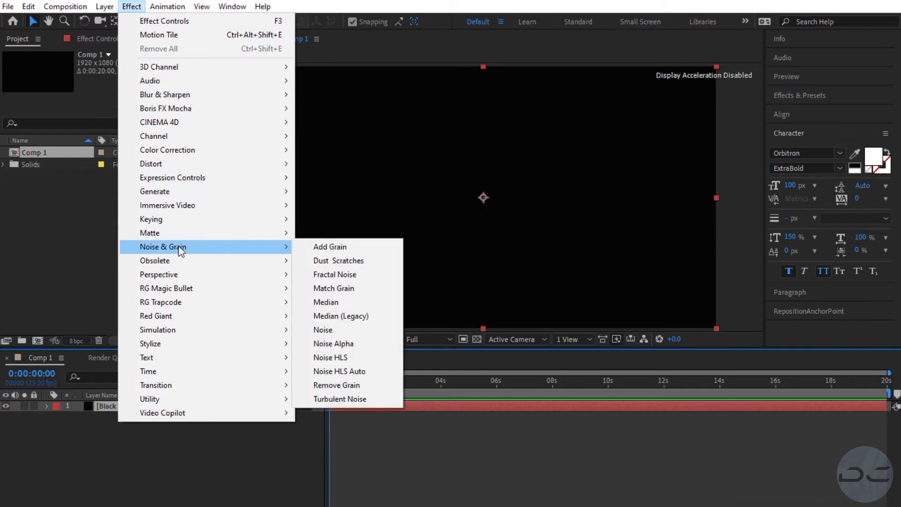
left_click(365, 274)
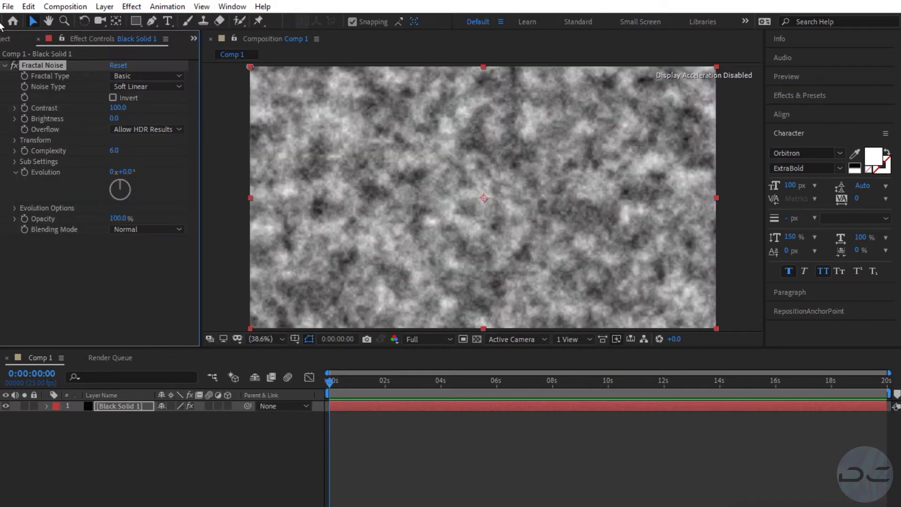
left_click(116, 118)
type("-150")
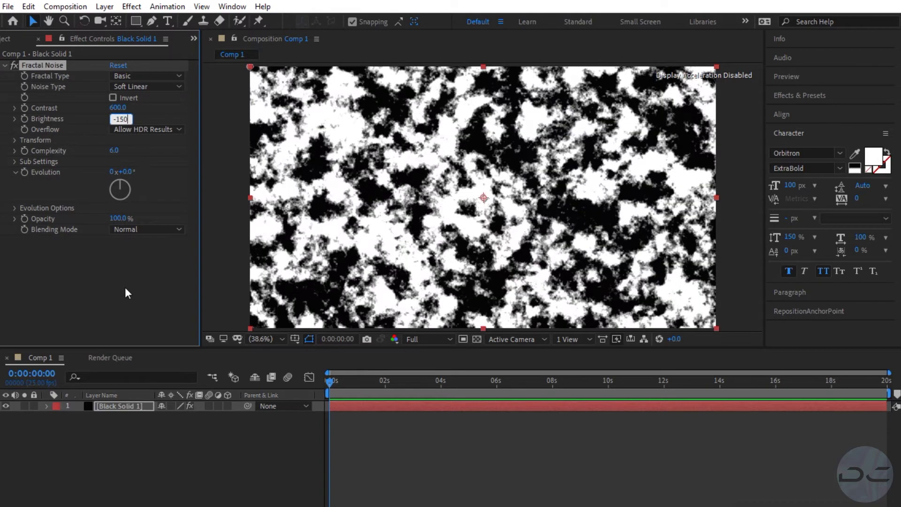
left_click(127, 293)
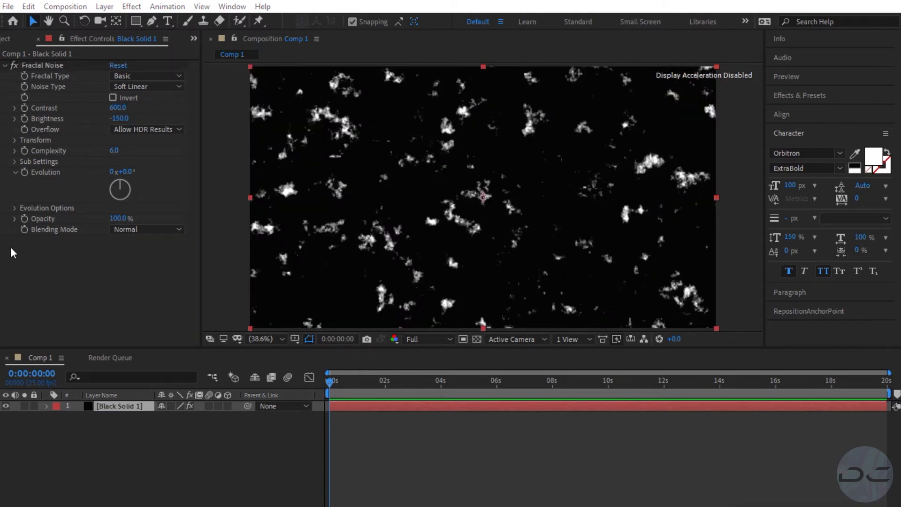
left_click(16, 140)
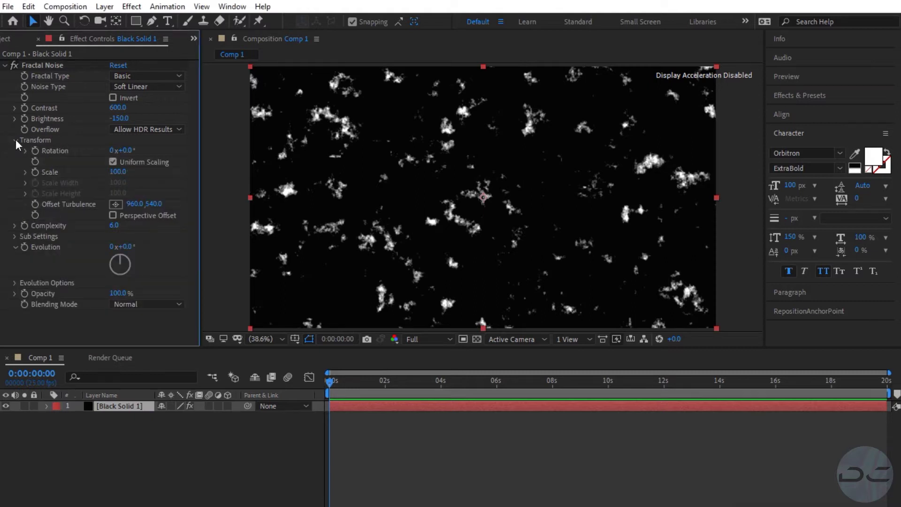
Keyframe Offset Turbulence from 960,540 at 0s to 960,3000 at the last frame, then scrub to preview.
left_click(34, 205)
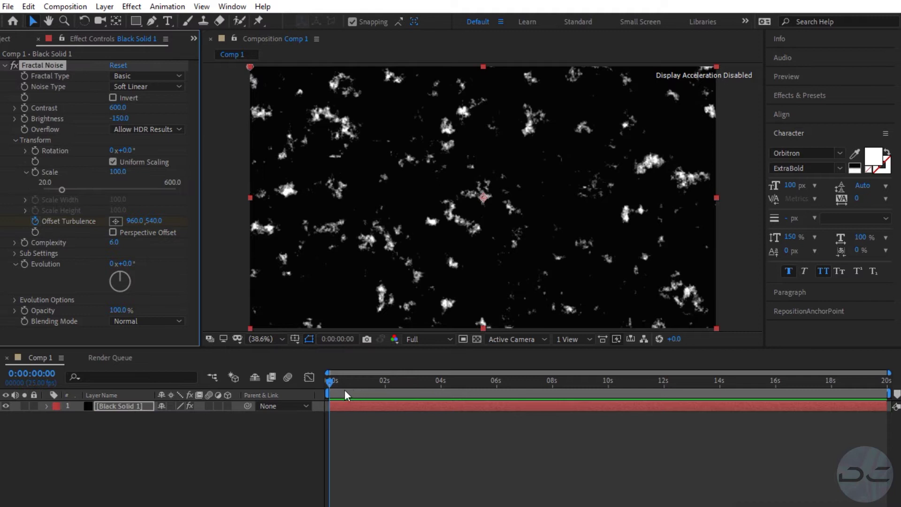
left_click_drag(330, 382, 886, 381)
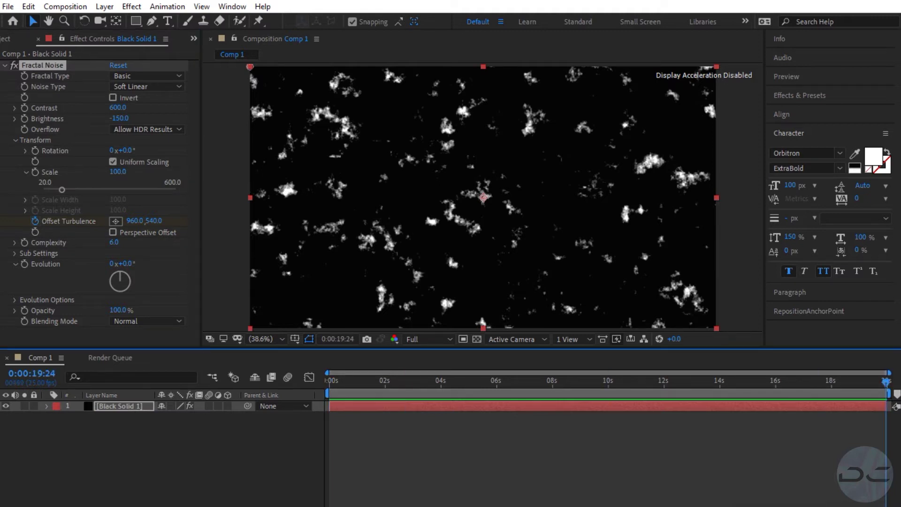
left_click(154, 221)
type("3000")
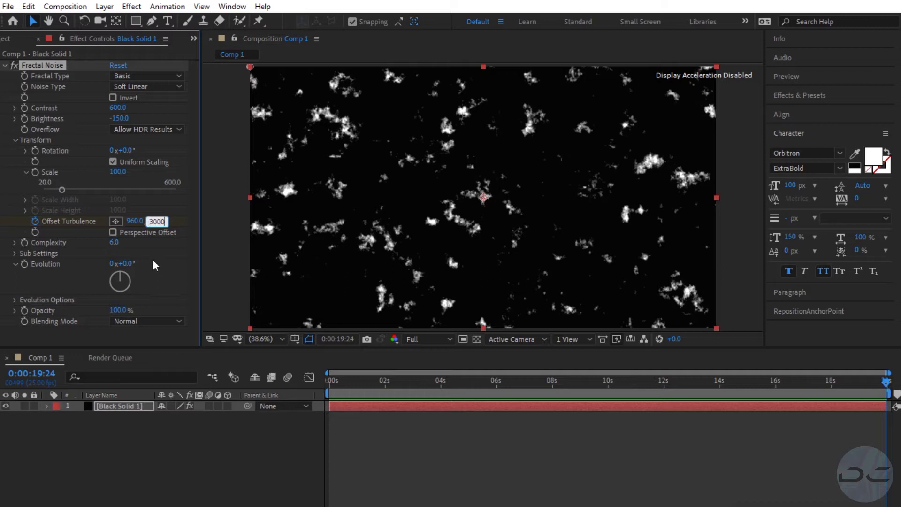
key("Return")
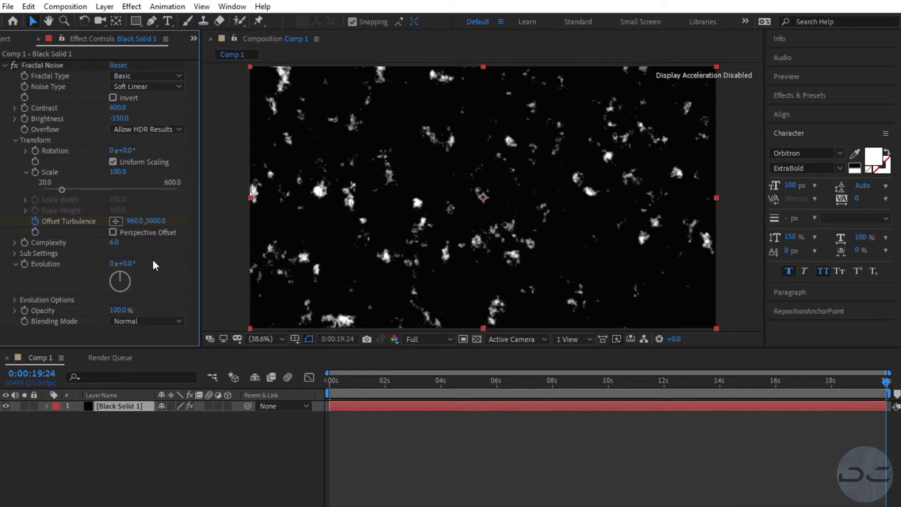
left_click(455, 380)
left_click_drag(458, 381, 754, 428)
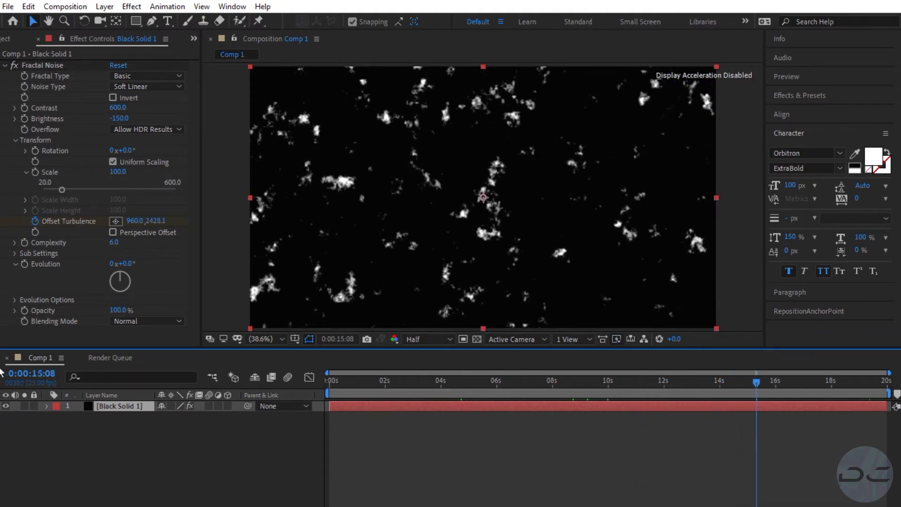
Apply Mosaic to the noise layer with 100 horizontal and 70 vertical blocks, returning to frame 0.
left_click(133, 7)
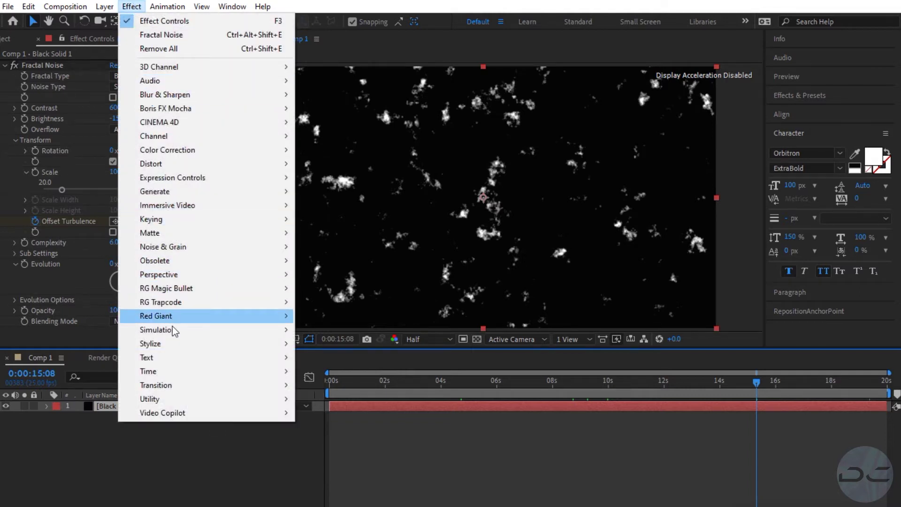
mouse_move(175, 347)
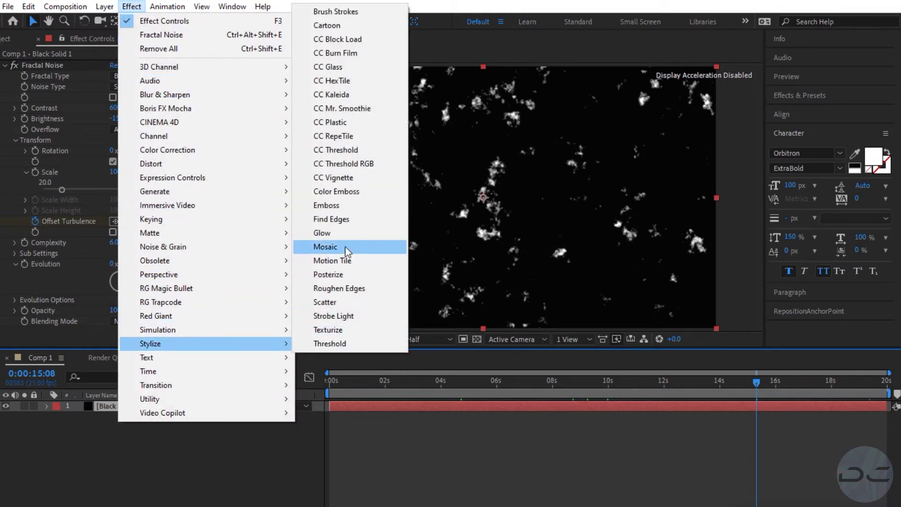
left_click(346, 249)
type("100")
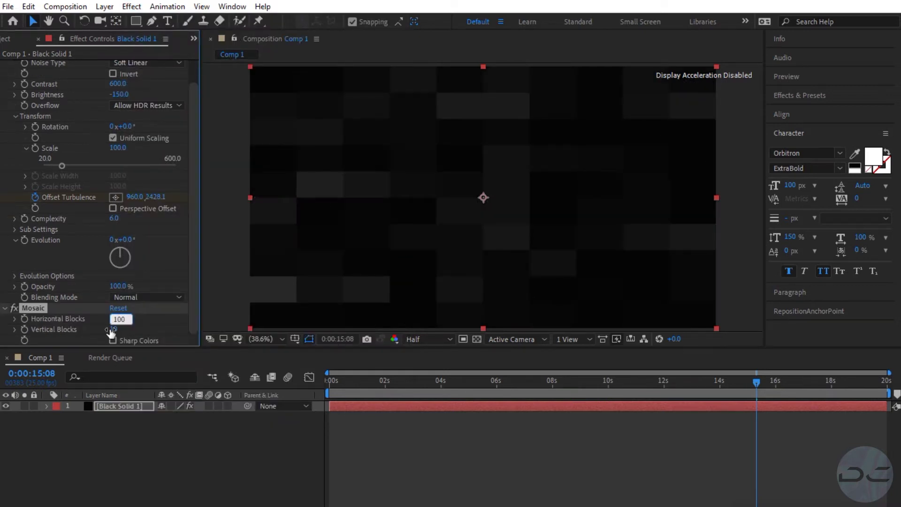
left_click(113, 330)
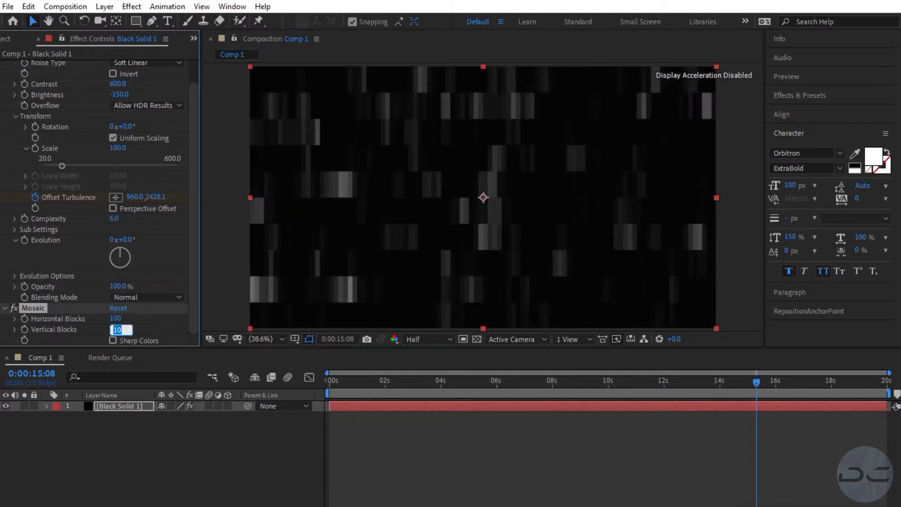
type("70")
key("Return")
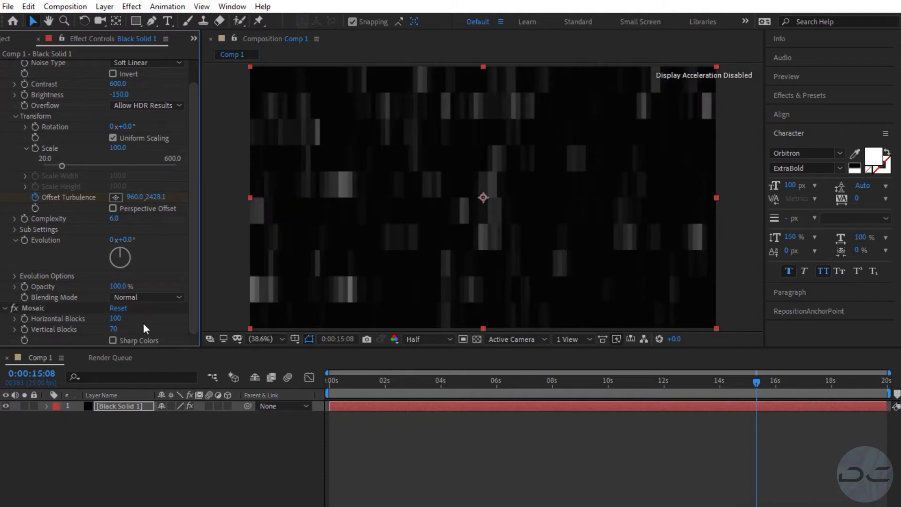
key("Home")
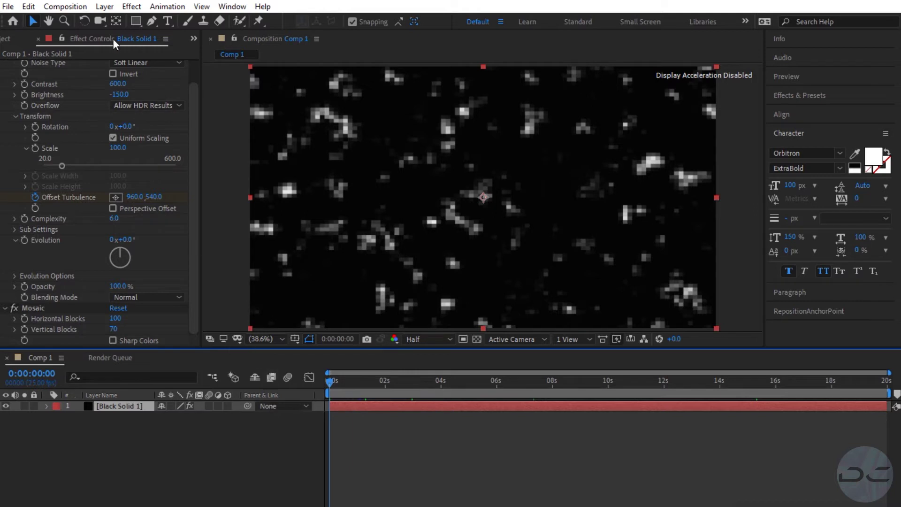
Add a Tint effect mapping white to purple A128FF, then scrub to check a later frame.
left_click(135, 7)
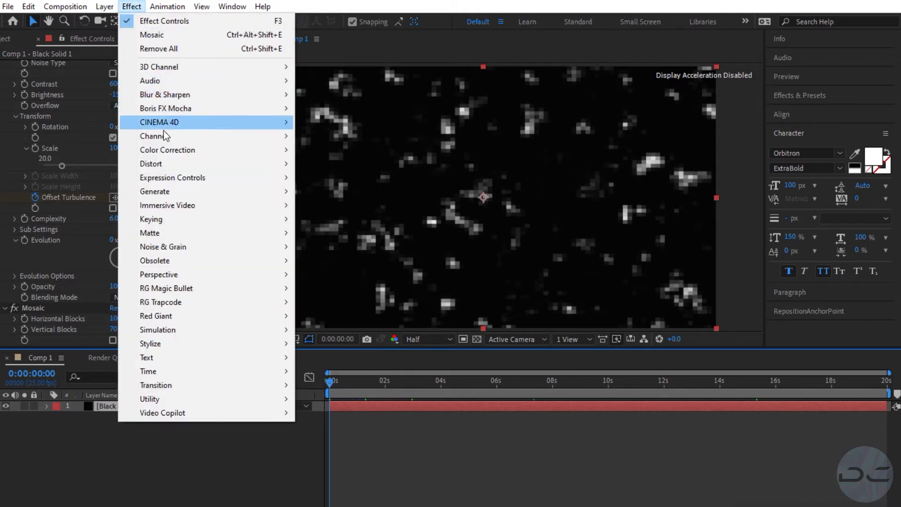
mouse_move(168, 152)
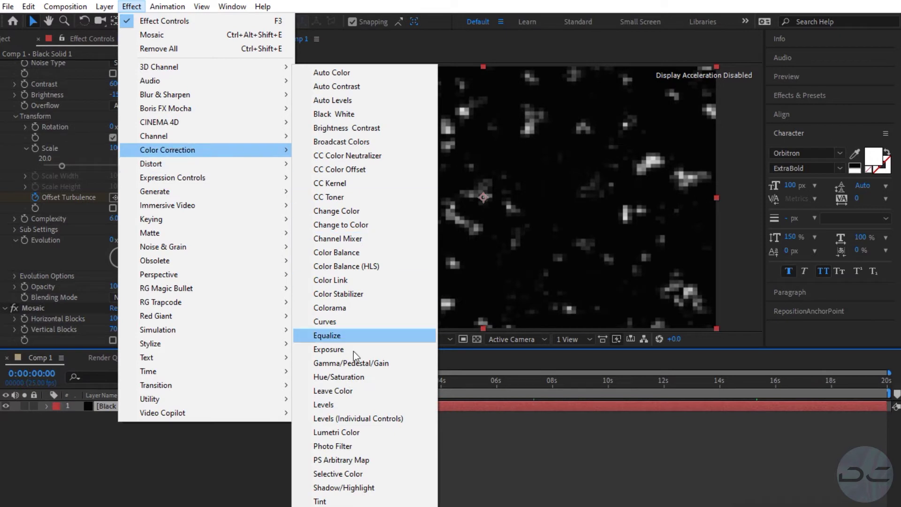
left_click(328, 502)
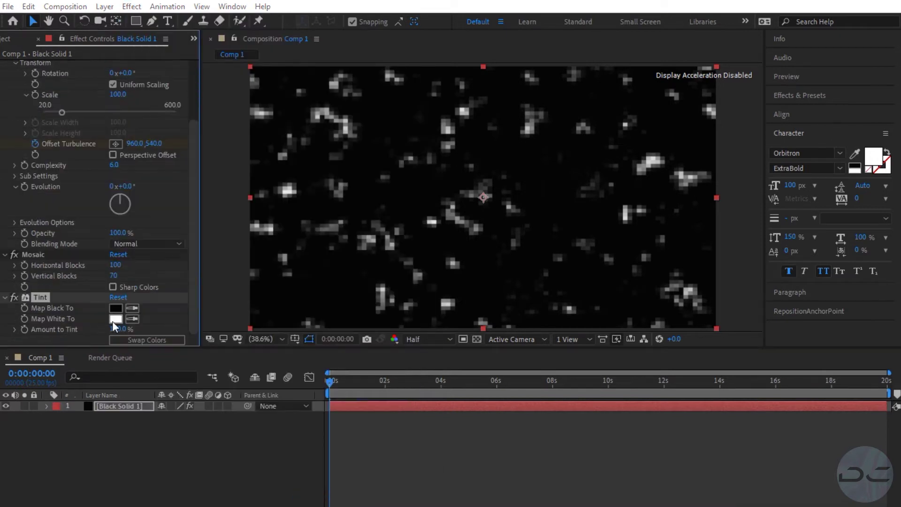
left_click(112, 321)
type("A")
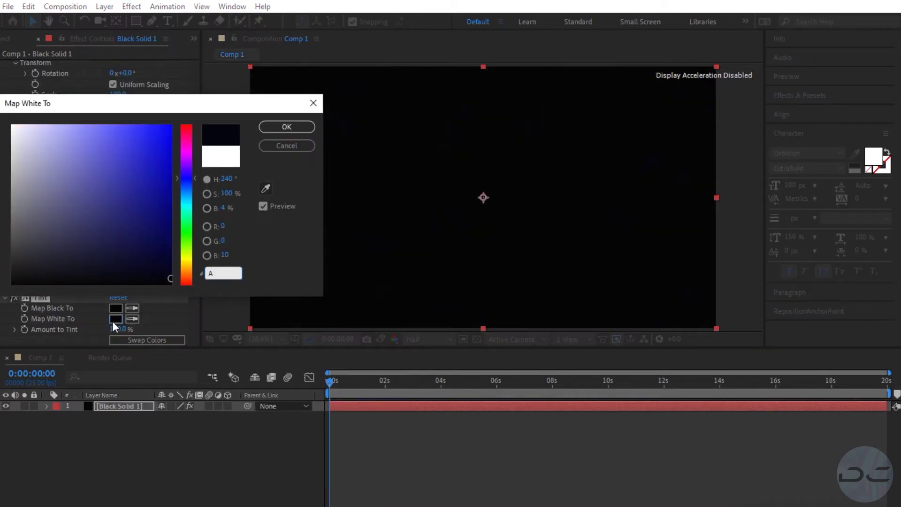
type("12")
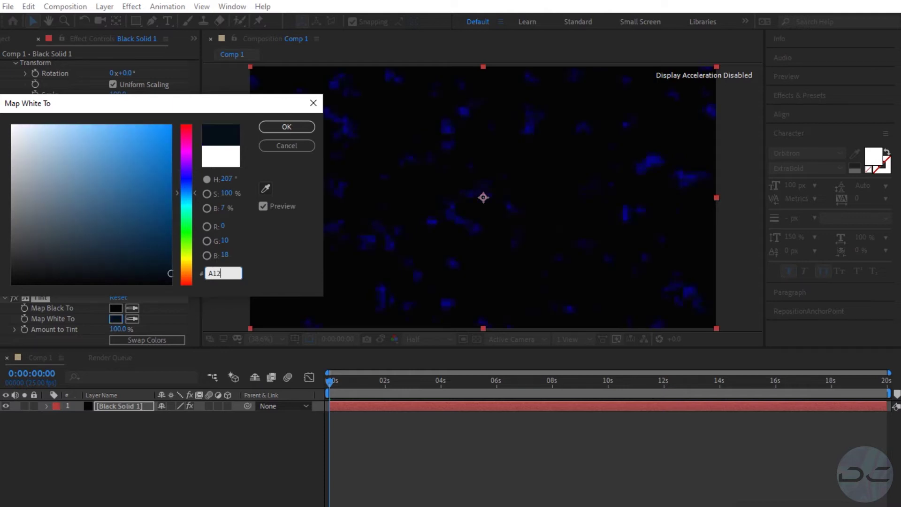
type("8FF")
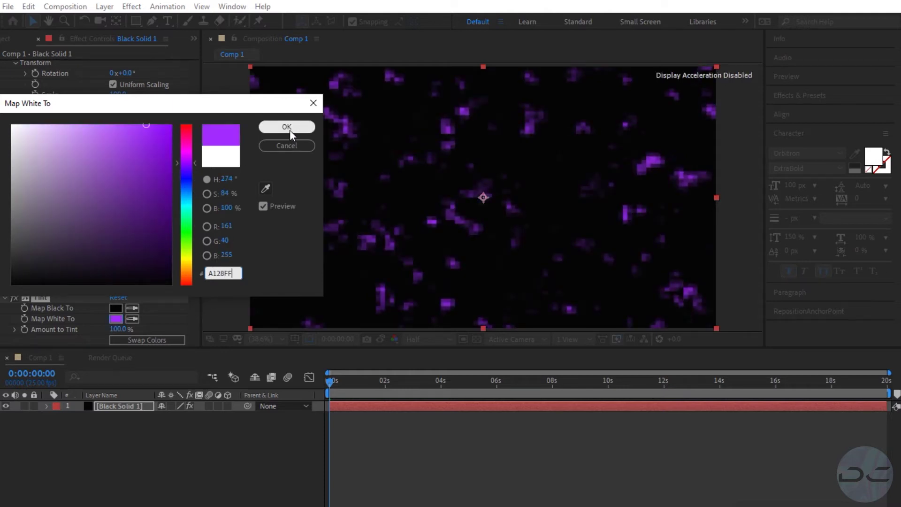
left_click(289, 128)
mouse_move(351, 384)
left_mouse_down()
mouse_move(634, 396)
mouse_move(303, 381)
left_mouse_up()
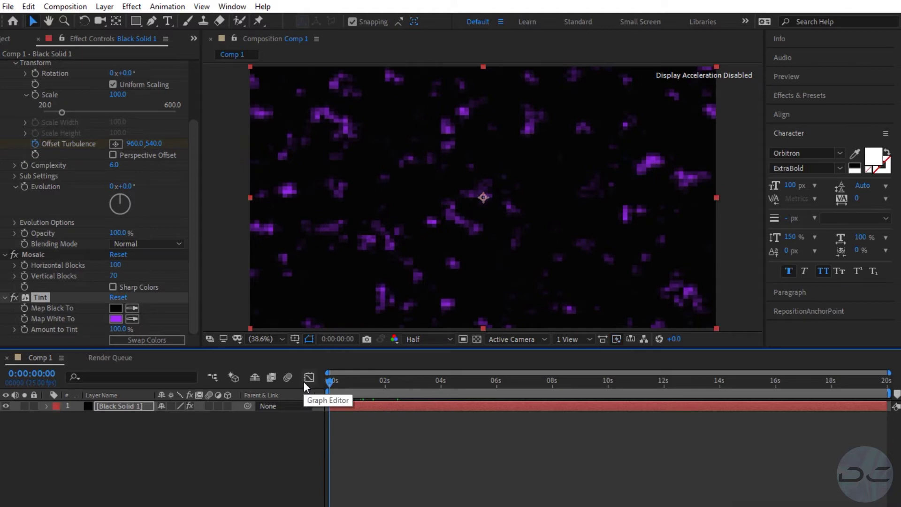
Add Glow with Threshold 40%, Radius 5 and Intensity 2.0, then play back the preview.
left_click(132, 6)
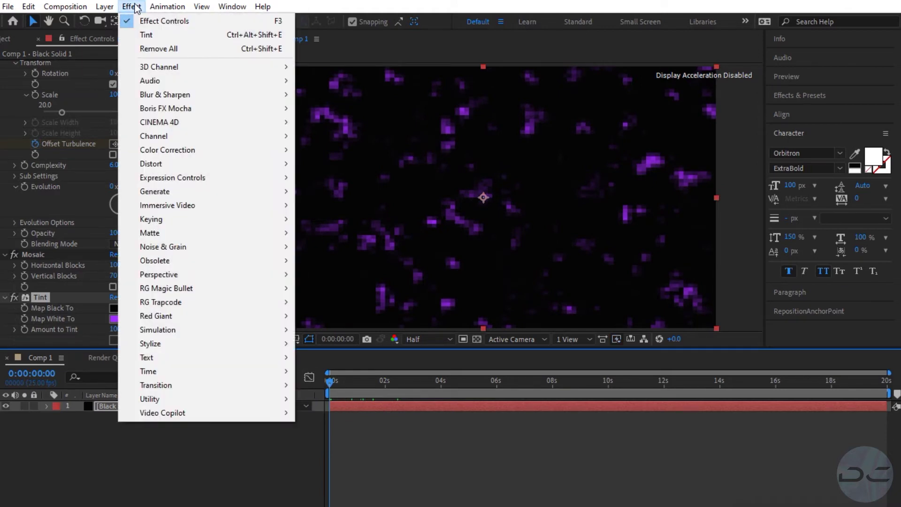
mouse_move(162, 345)
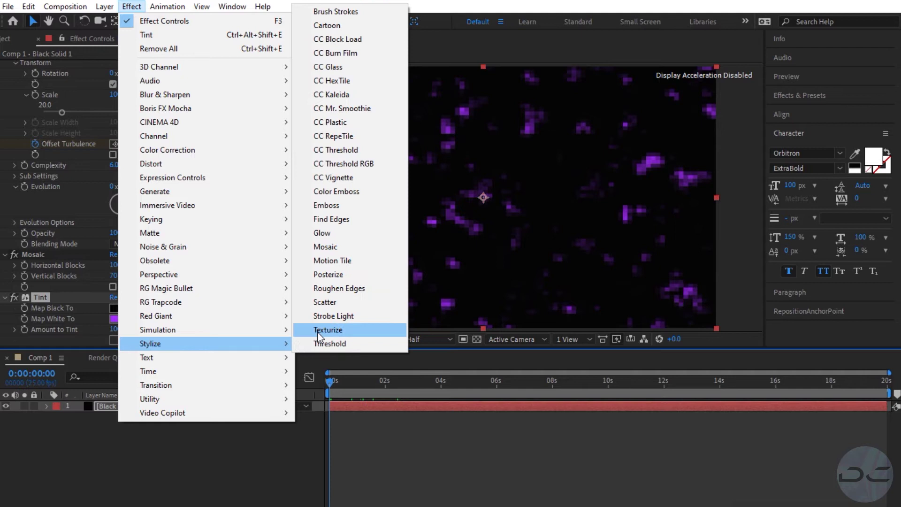
left_click(322, 234)
type("40")
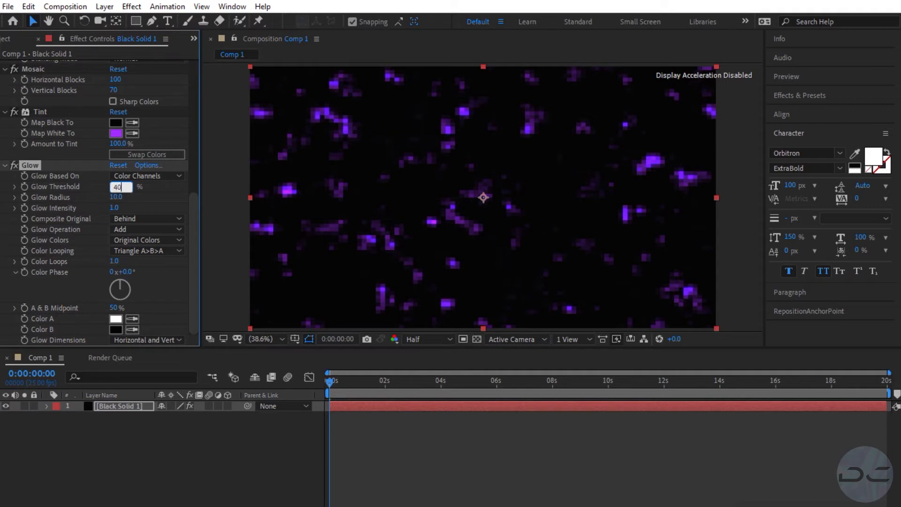
left_click(114, 198)
type("5")
key("Return")
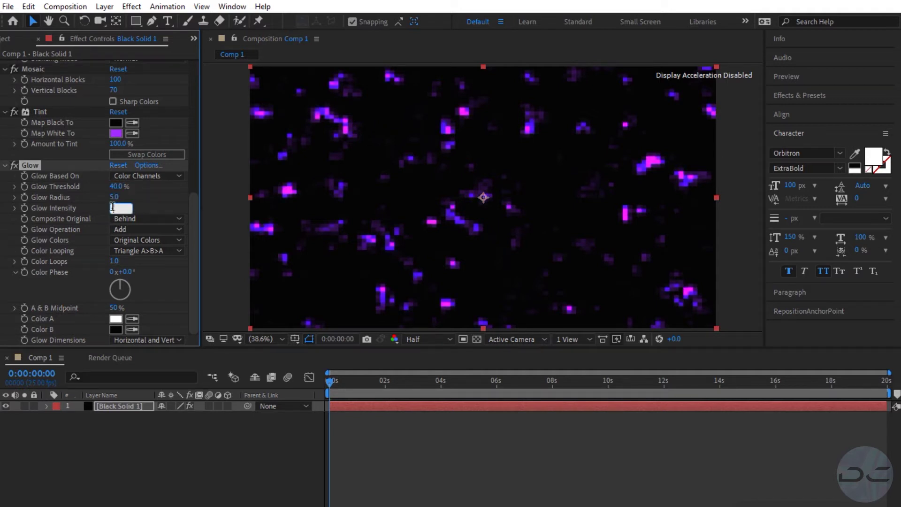
type("2")
key("Return")
left_click(786, 76)
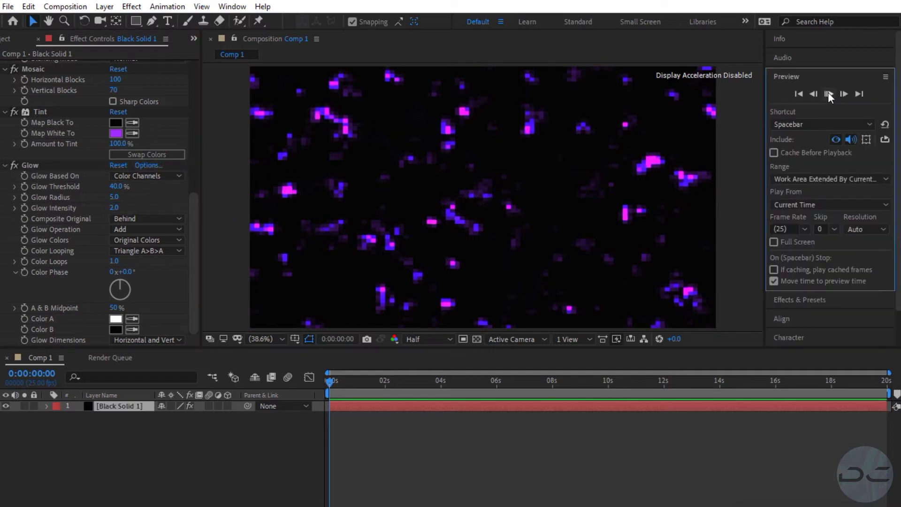
left_click(828, 93)
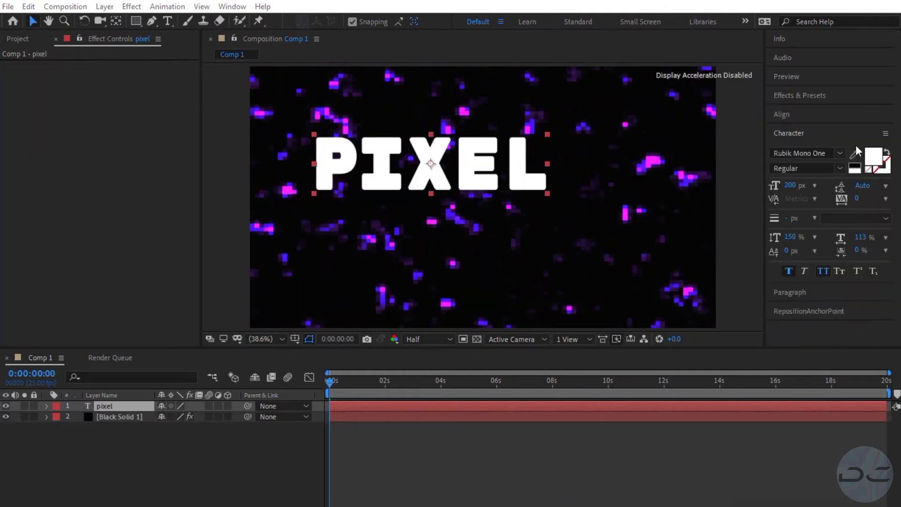
Centre the PIXEL text layer horizontally and vertically in the composition via the Align panel.
left_click(840, 114)
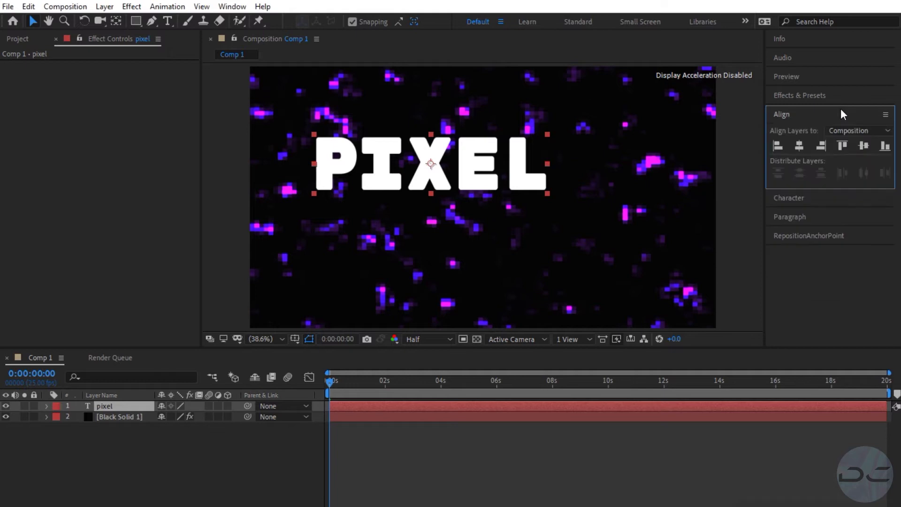
left_click(800, 146)
left_click(863, 145)
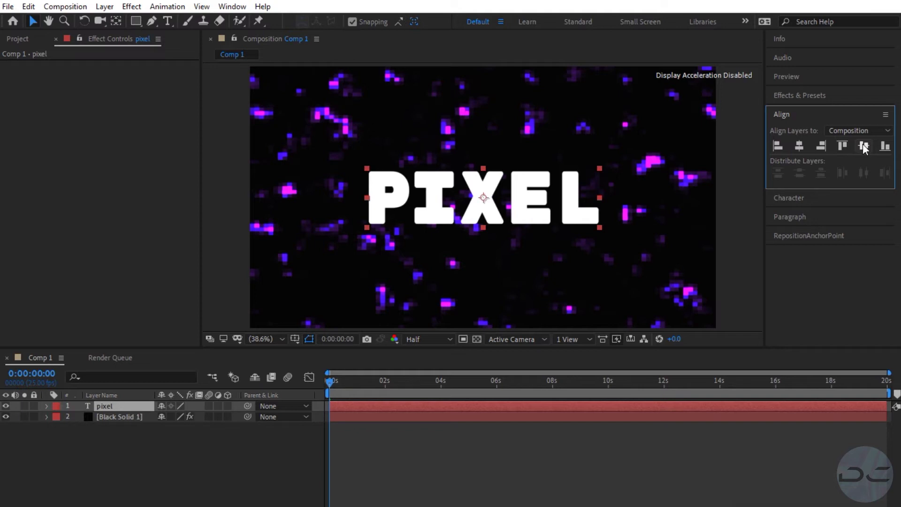
left_click(101, 405)
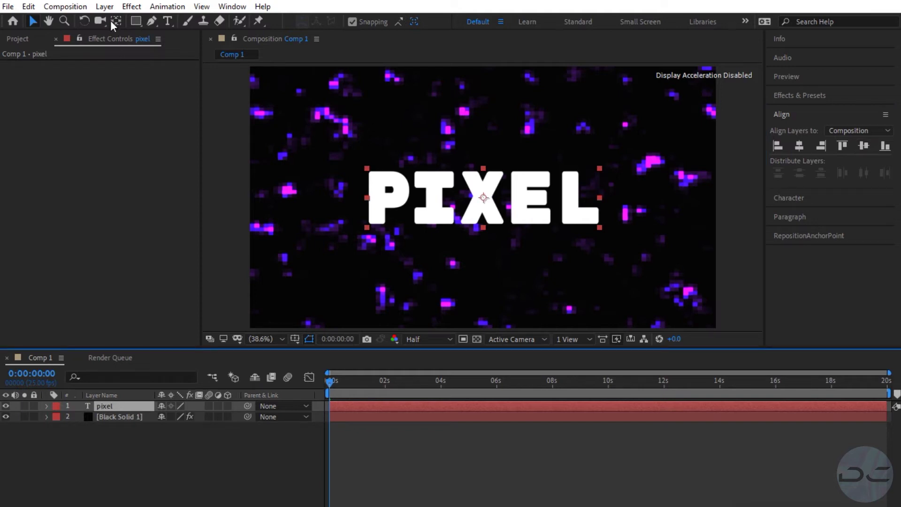
left_click(124, 8)
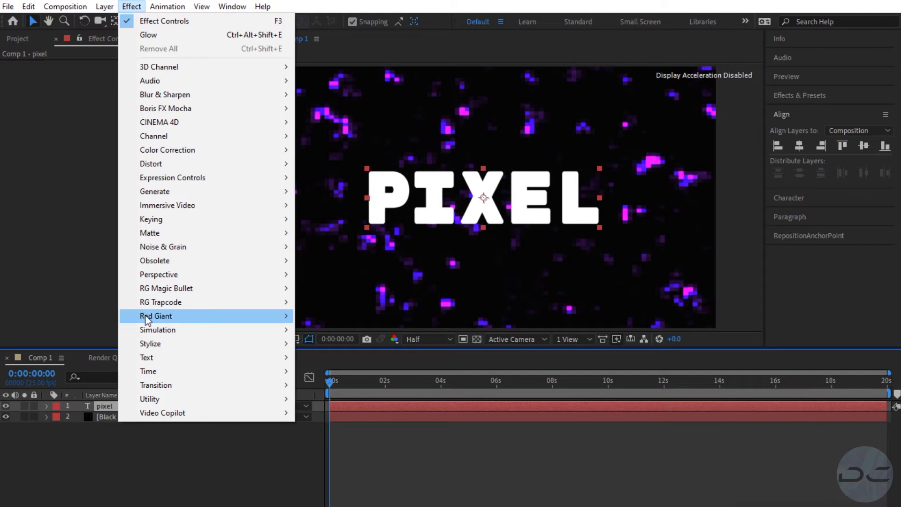
Apply Mosaic to the PIXEL text with 150 vertical blocks and Sharp Colors enabled.
mouse_move(263, 339)
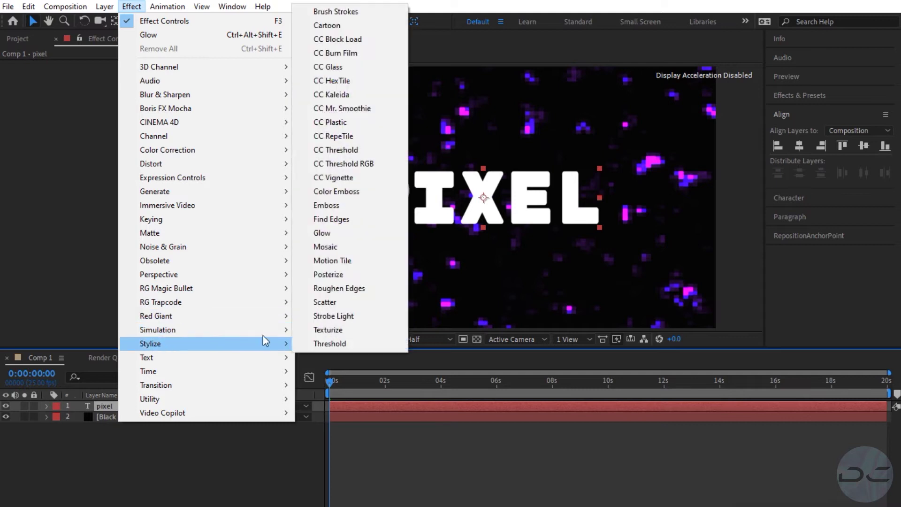
left_click(339, 249)
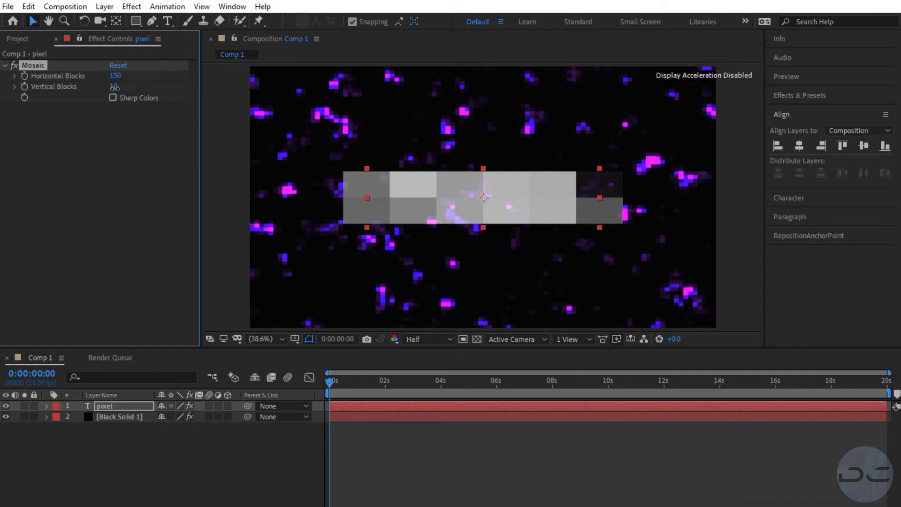
left_click(114, 87)
type("150")
key("Return")
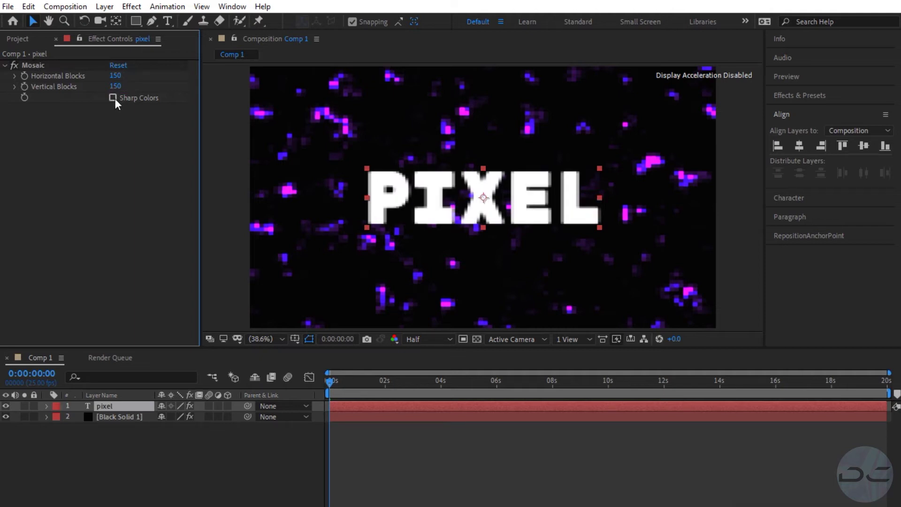
left_click(113, 97)
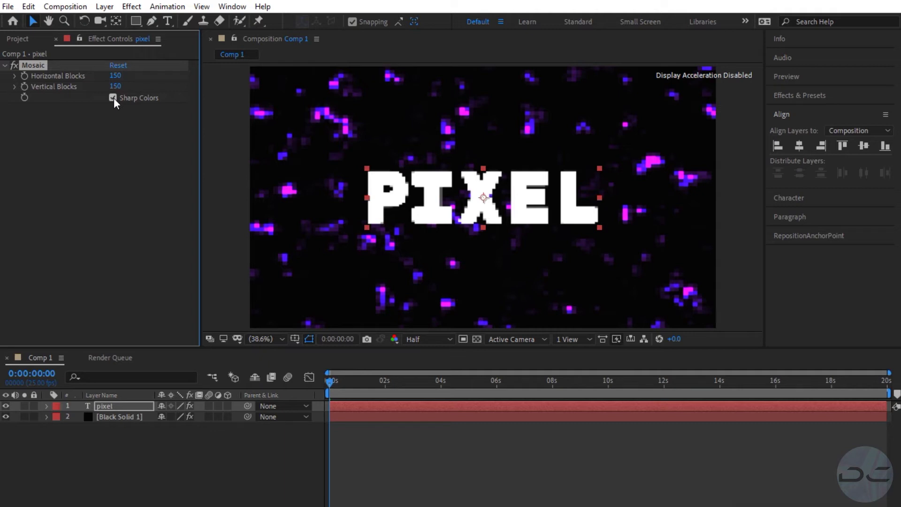
Add a Grid effect to the text with a dark grey 201F20 grid colour.
left_click(131, 7)
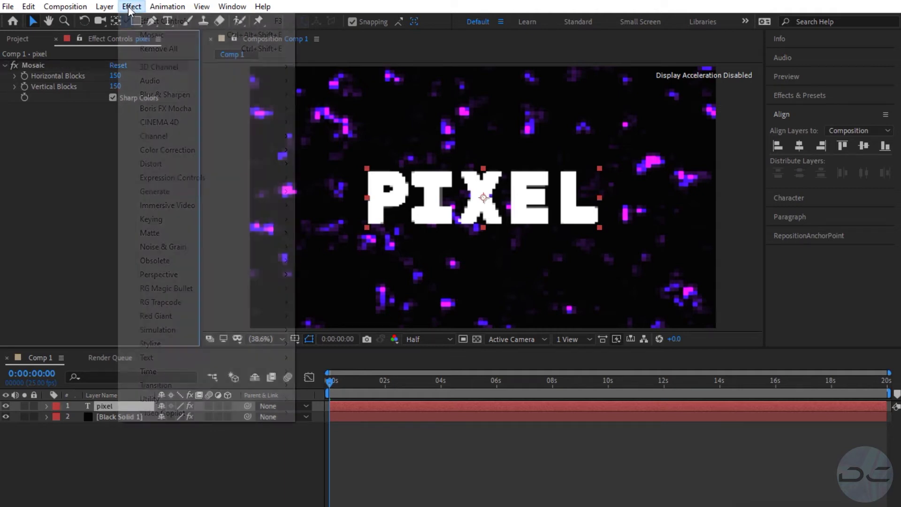
mouse_move(284, 191)
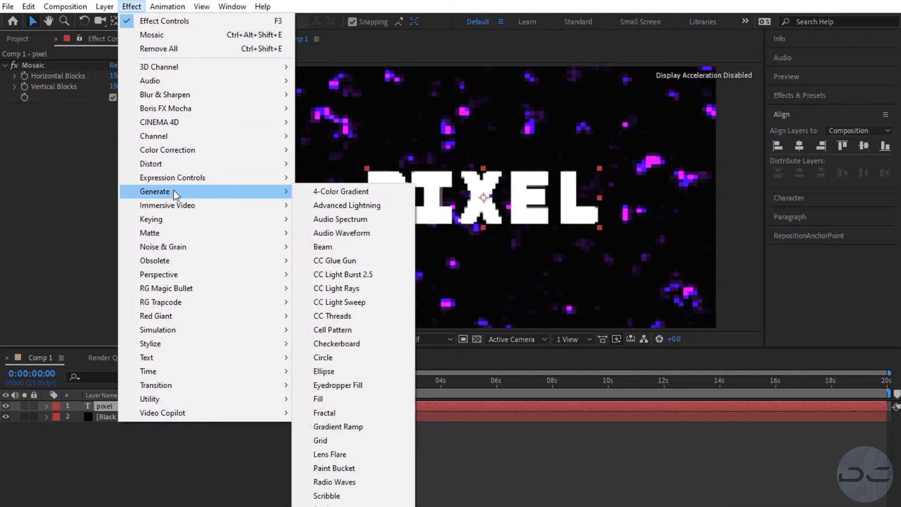
left_click(324, 440)
left_click(112, 171)
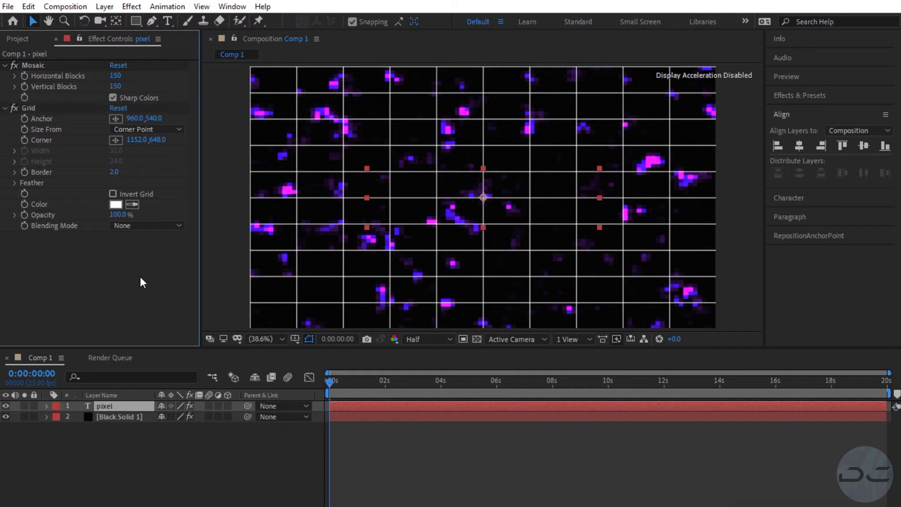
left_click(116, 204)
type("201")
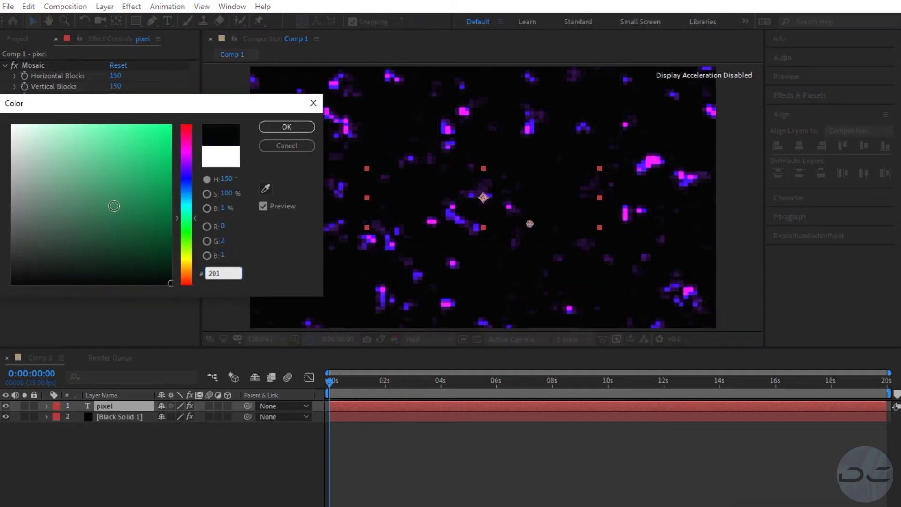
type("F20")
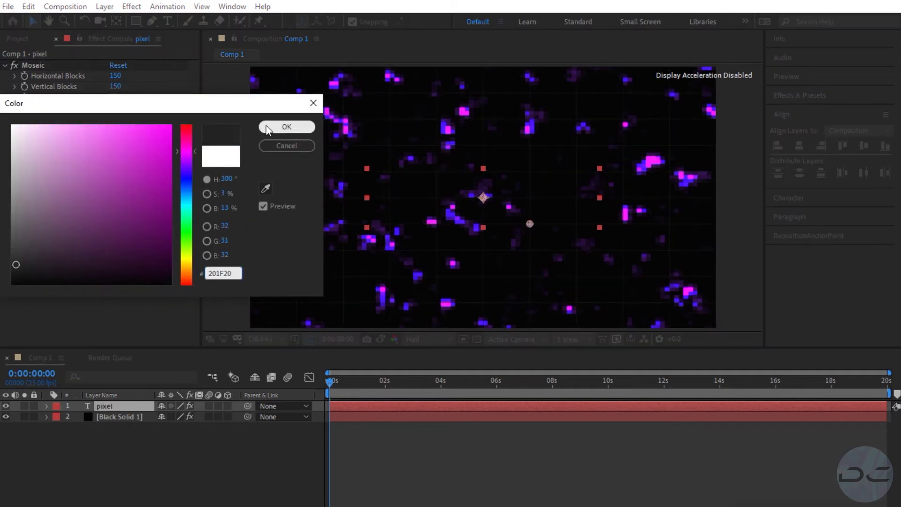
left_click(270, 127)
Set the Grid anchor to 0, 0, corner to 8, 8, and blending mode to Normal.
left_click(136, 118)
type("0")
key("Return")
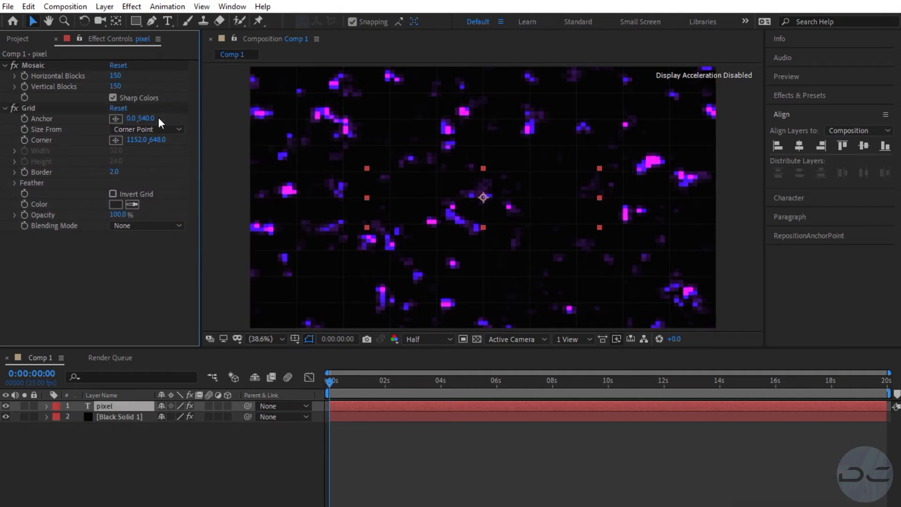
left_click(147, 118)
type("0")
key("Return")
left_click(134, 140)
type("8")
left_click(150, 140)
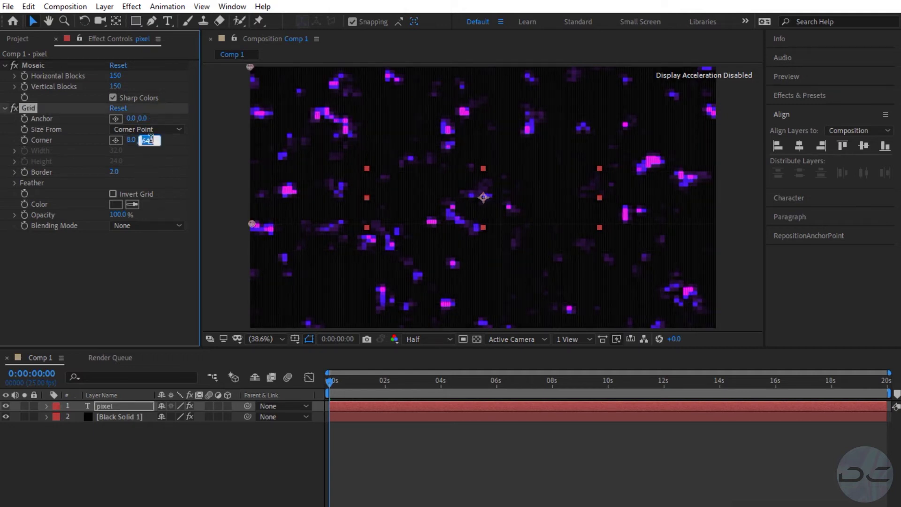
type("8")
key("Return")
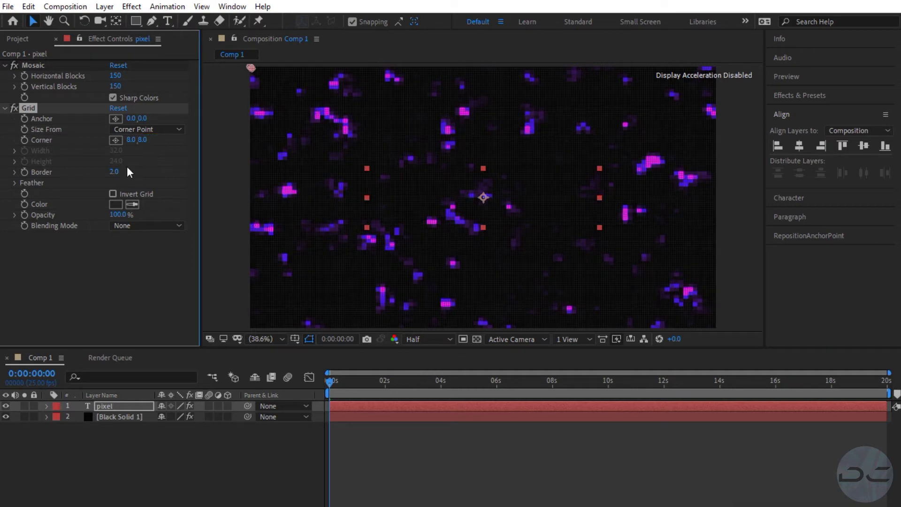
left_click(113, 225)
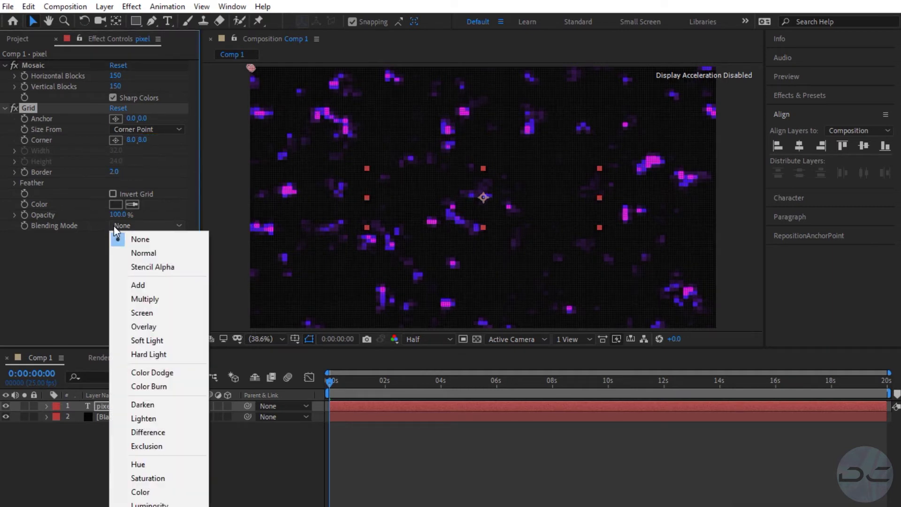
left_click(136, 253)
Add a Tint effect to the text and open its Map White To colour picker.
left_click(132, 6)
mouse_move(173, 149)
left_click(308, 502)
left_click(117, 260)
left_click(116, 258)
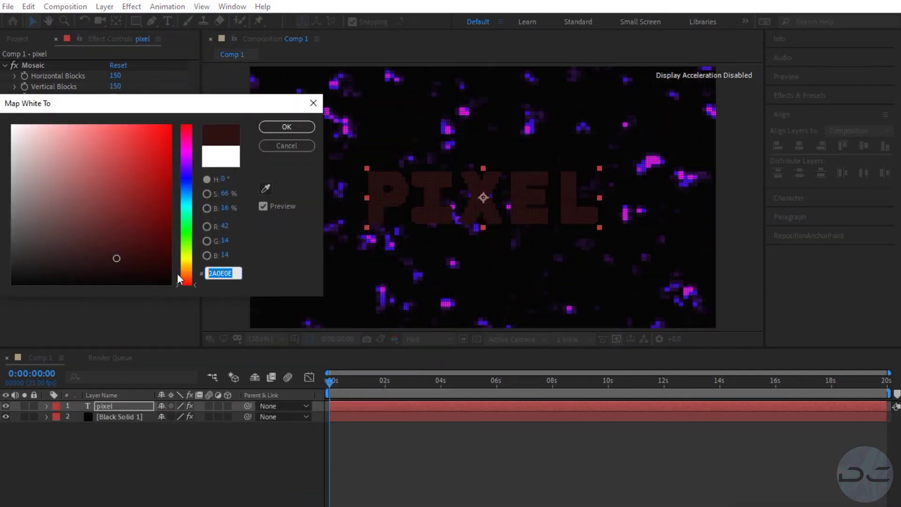
Set the Tint's Map White To colour to light pink EDCEF0.
type("EDC")
type("EF0")
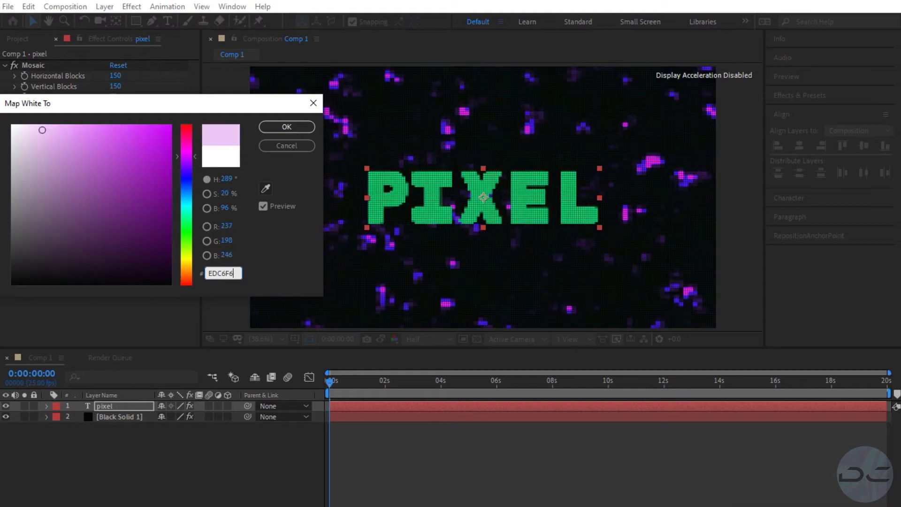
left_click(305, 129)
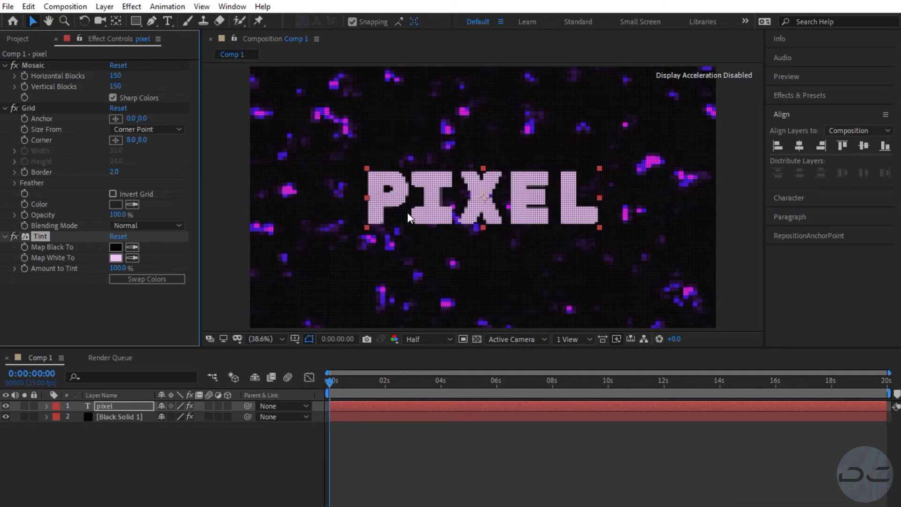
Duplicate the pixel text layer into seven copies and turn all of them 3D.
left_click(107, 410)
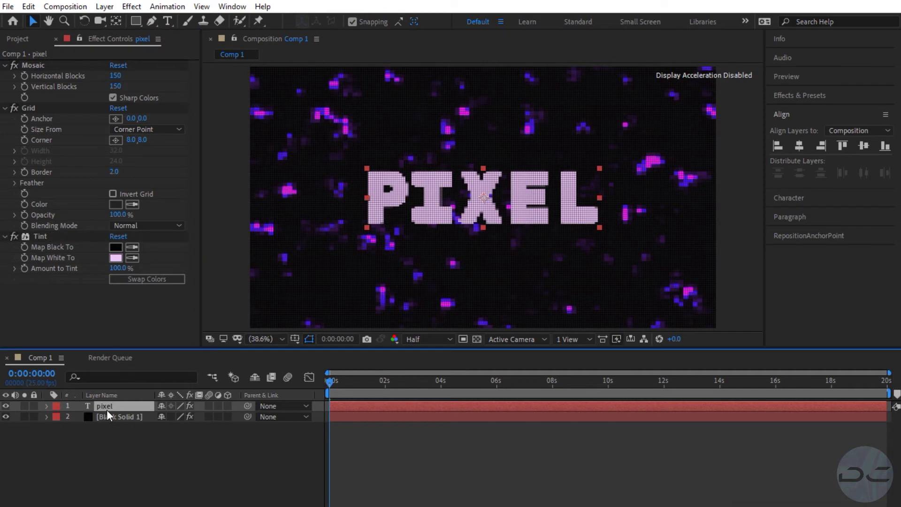
key("ctrl+d")
key("ctrl+d")
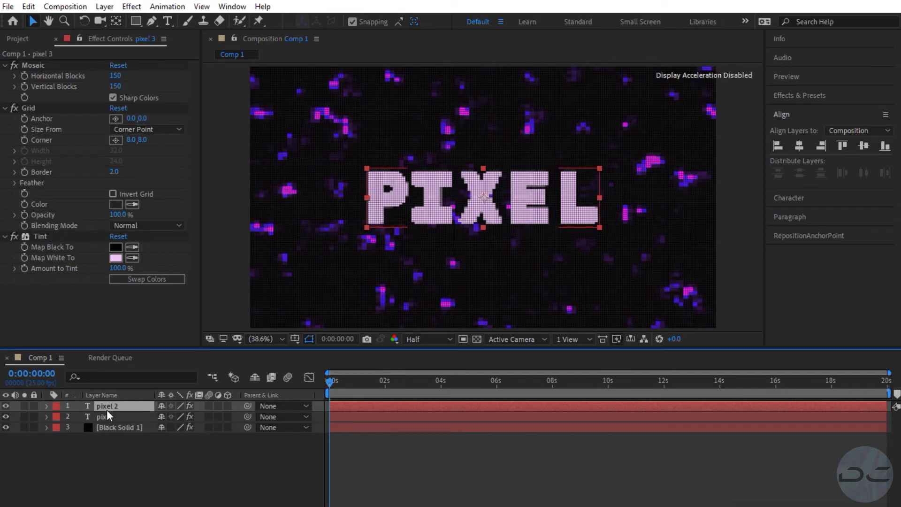
key("ctrl+d")
key("ctrl+d")
key("ctrl+d")
key("ctrl+d")
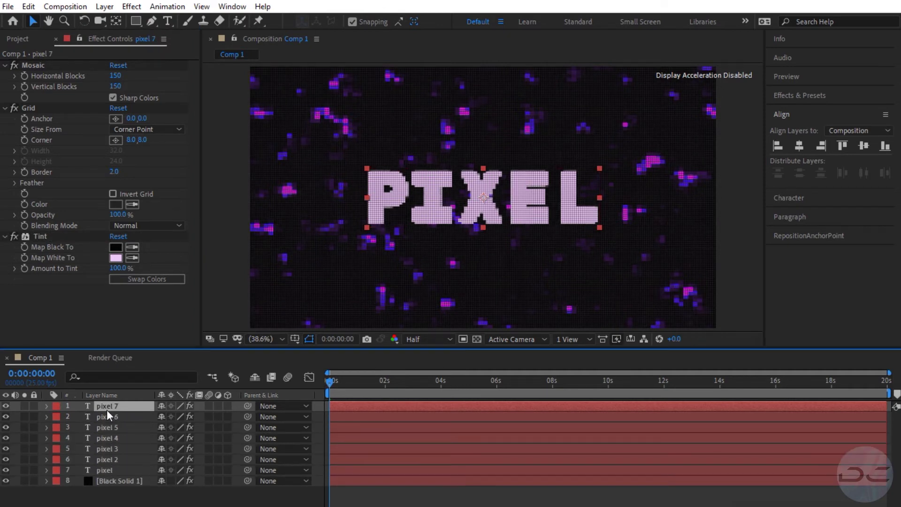
left_click(94, 405)
left_click(109, 470, "shift")
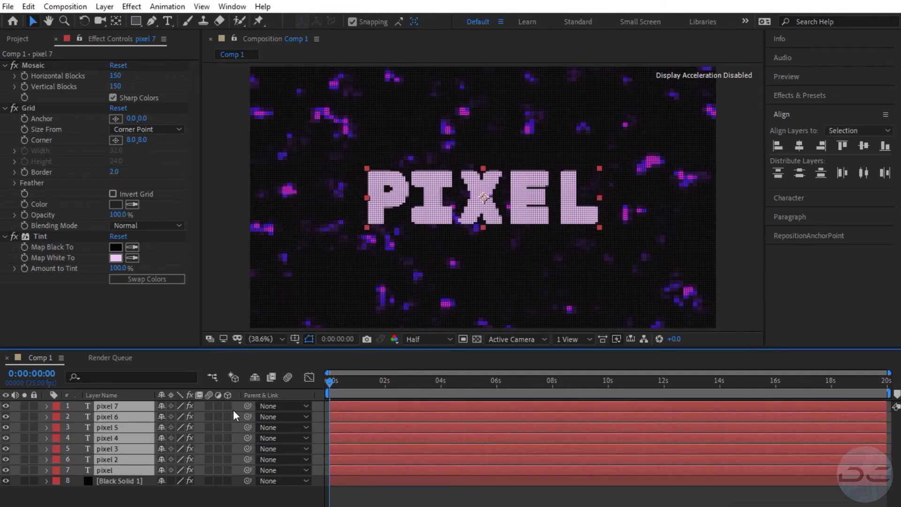
left_click(227, 406)
left_click(143, 415)
Push pixel 6, pixel 5 and pixel 4 back in Z to depths 5, 10 and 15.
key("p")
mouse_move(200, 408)
left_mouse_down()
mouse_move(207, 469)
mouse_move(235, 478)
left_mouse_up()
left_click(103, 418)
key("p")
left_click(113, 441)
key("p")
left_click(137, 462)
Set pixel 3, pixel 2 and the original pixel to Z depths 20, 25 and 30.
key("p")
left_click(115, 469)
key("p")
left_click(104, 480)
key("p")
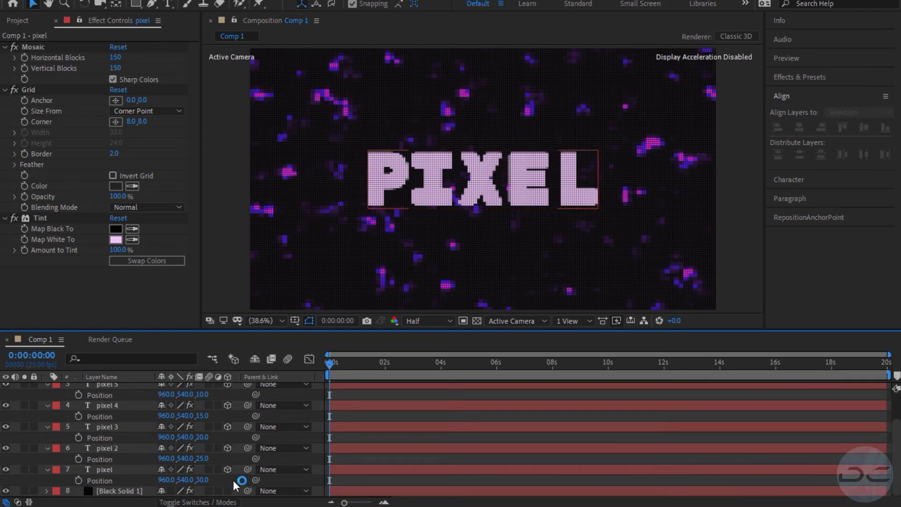
scroll(233, 480, "up", 2)
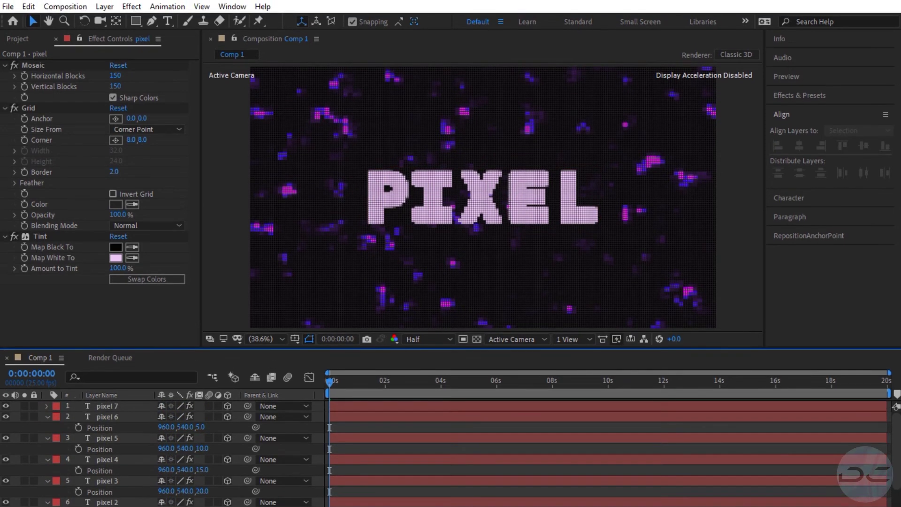
left_click(108, 8)
Add a Null Object layer and collapse the text layers' expanded Position properties.
mouse_move(121, 24)
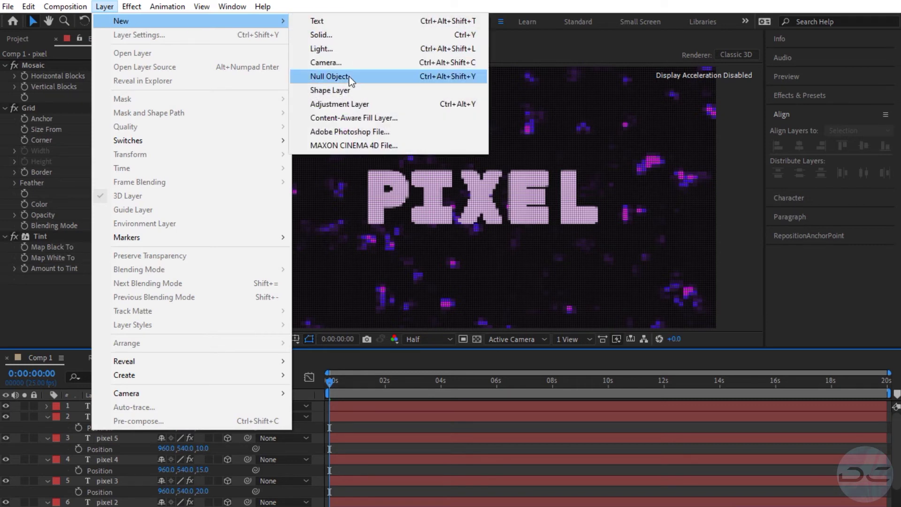
left_click(346, 76)
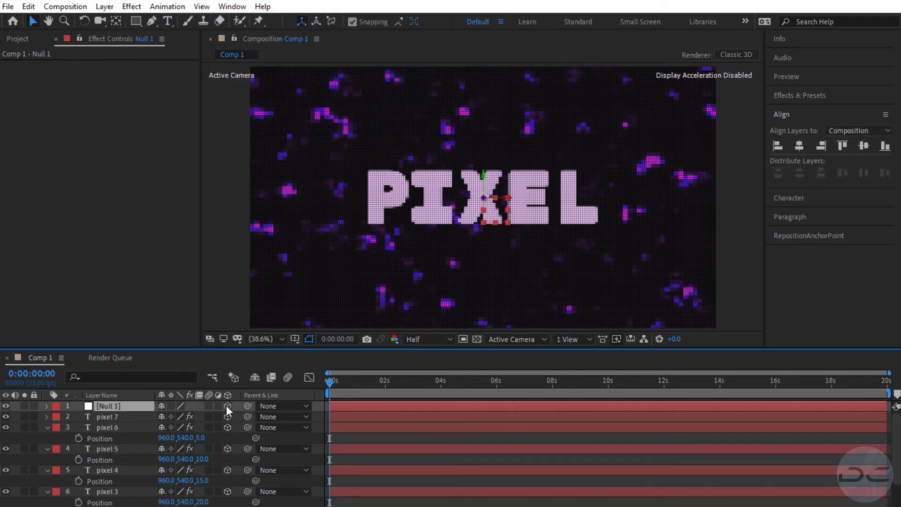
left_click(47, 427)
left_click(48, 438)
left_click(48, 449)
left_click(47, 460)
left_click(47, 469)
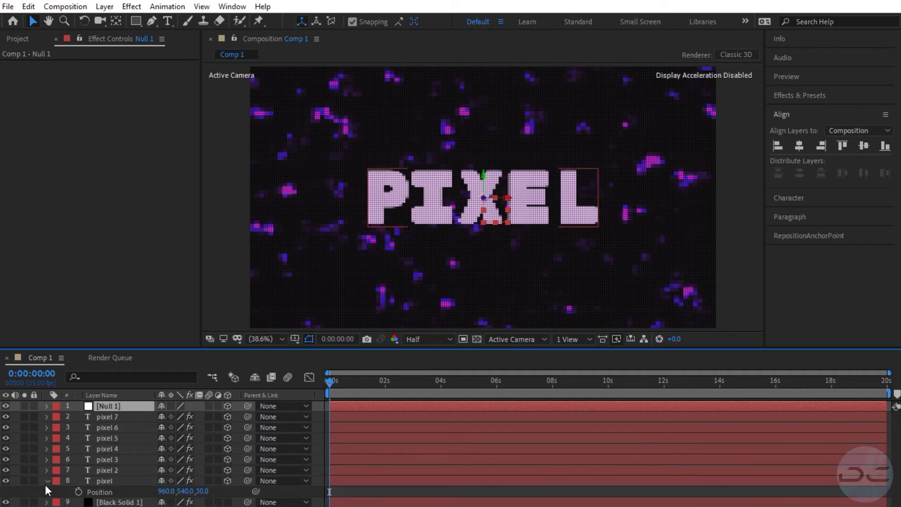
left_click(47, 481)
Parent all seven PIXEL text layers to Null 1.
left_click(99, 481)
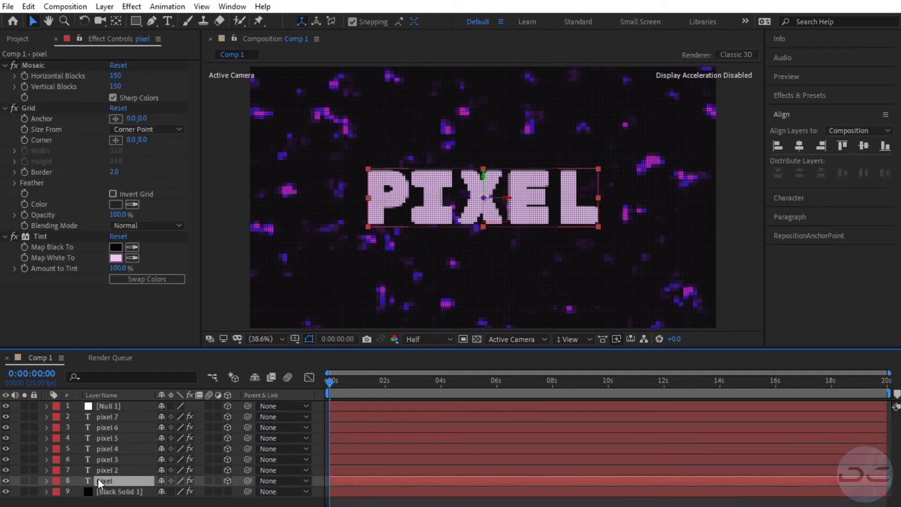
left_click(103, 416, "shift")
left_click_drag(247, 416, 112, 404)
left_click(85, 503)
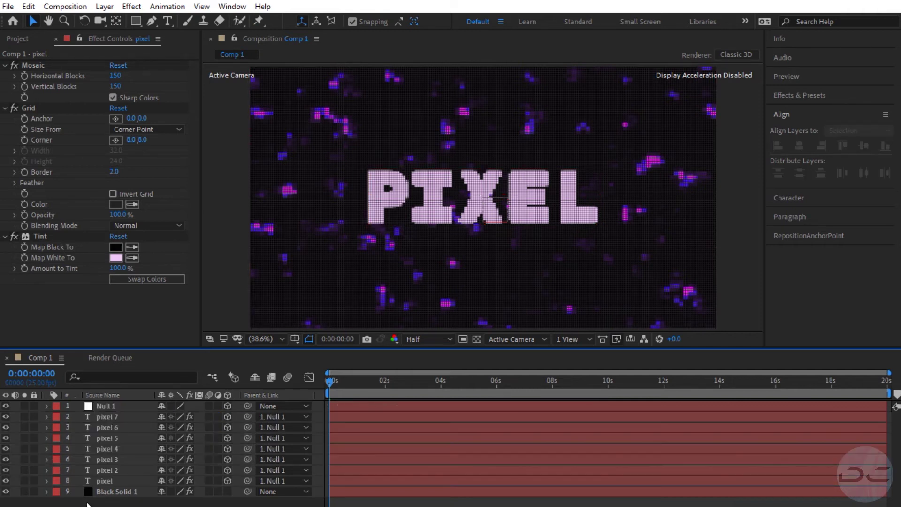
Rotate Null 1 to 44° on the Y axis to angle the stacked title.
left_click(131, 407)
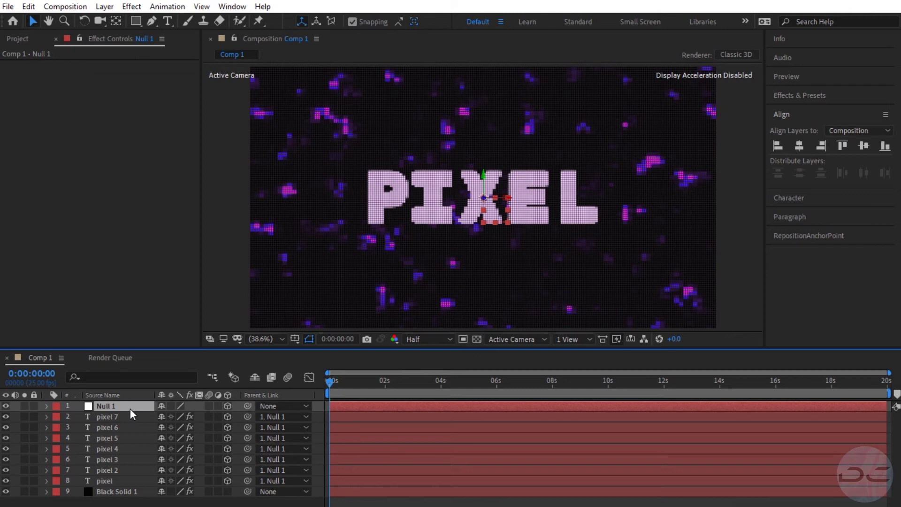
key("r")
left_click_drag(176, 438, 200, 437)
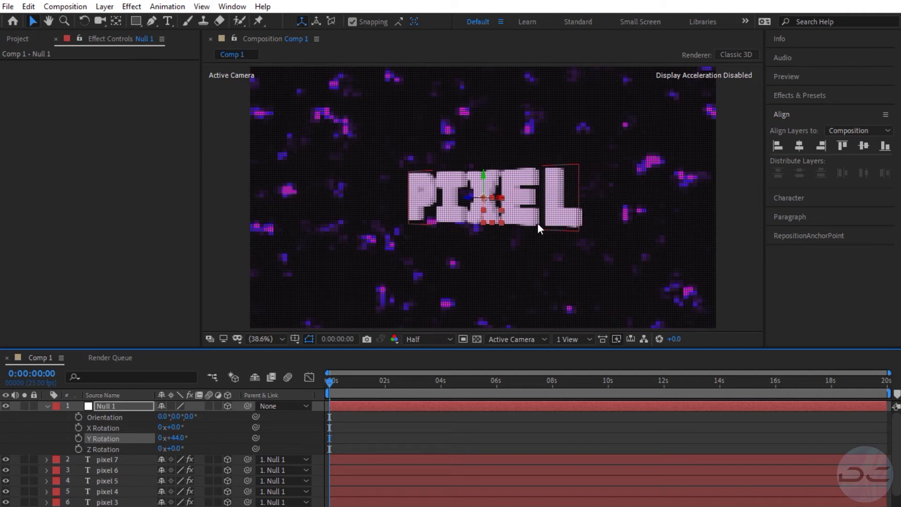
Set the rear copy's Tint Map White To colour to a dark grey.
left_click(113, 461)
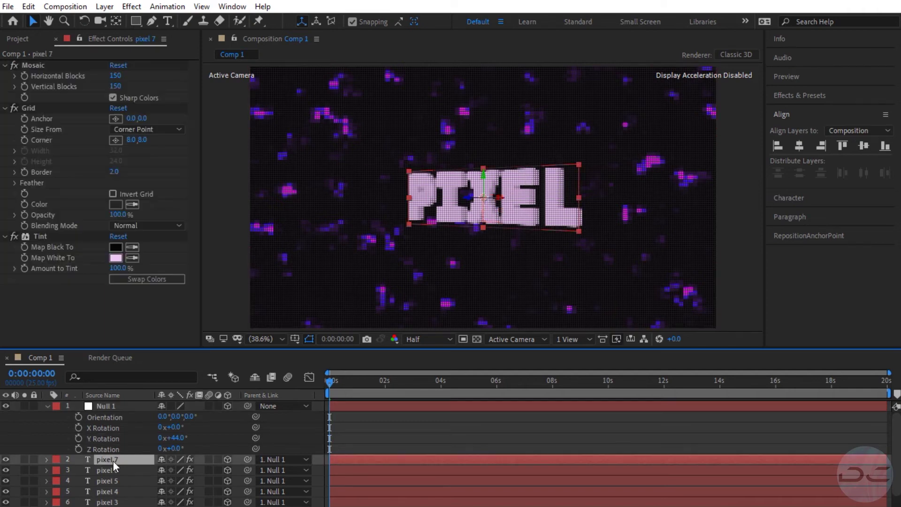
left_click(113, 470)
left_click(115, 257)
left_click(12, 245)
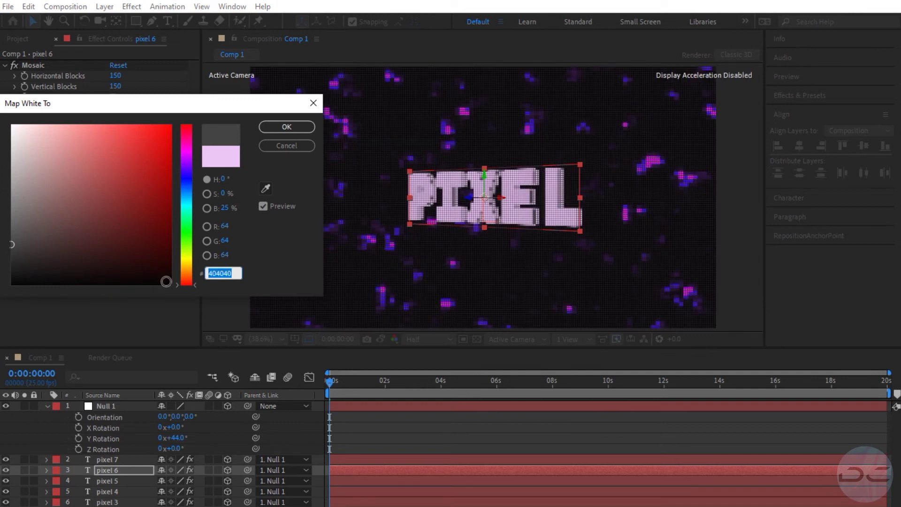
key("Escape")
Delete the Grid effect and paste Mosaic plus grey Tint onto pixel 5 and the next rear layers.
left_click(120, 480)
key("Delete")
left_click(33, 65)
left_click(40, 236, "shift")
key("Delete")
key("ctrl+v")
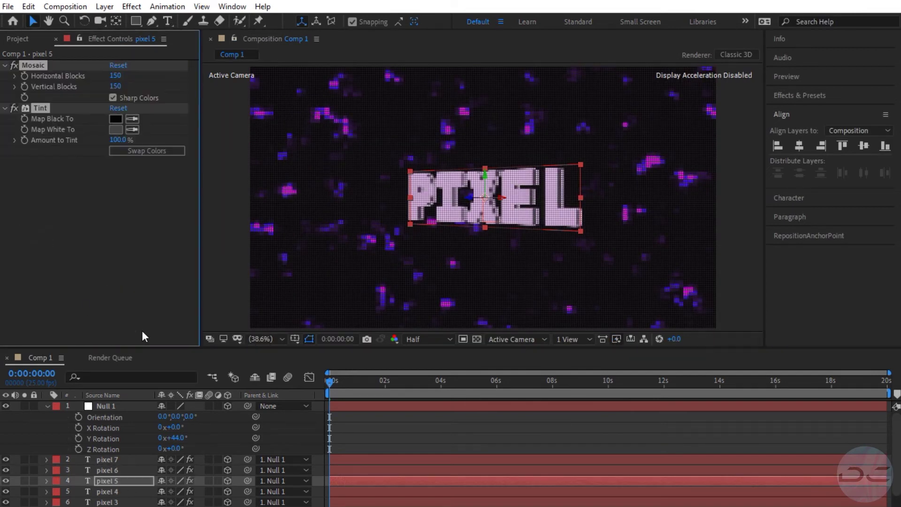
key("ctrl+Down")
left_click(33, 66)
left_click(47, 235, "shift")
key("Delete")
key("ctrl+v")
key("ctrl+Down")
Replace Grid with Mosaic and grey Tint on the remaining layers down to the original pixel.
key("Delete")
key("ctrl+v")
key("ctrl+Down")
left_click(47, 64)
left_click(77, 234, "shift")
key("ctrl+v")
Reset Null 1's Y Rotation to 0° so the text faces front.
left_click(34, 65, "shift")
key("Delete")
key("ctrl+v")
left_click_drag(171, 412, 173, 457)
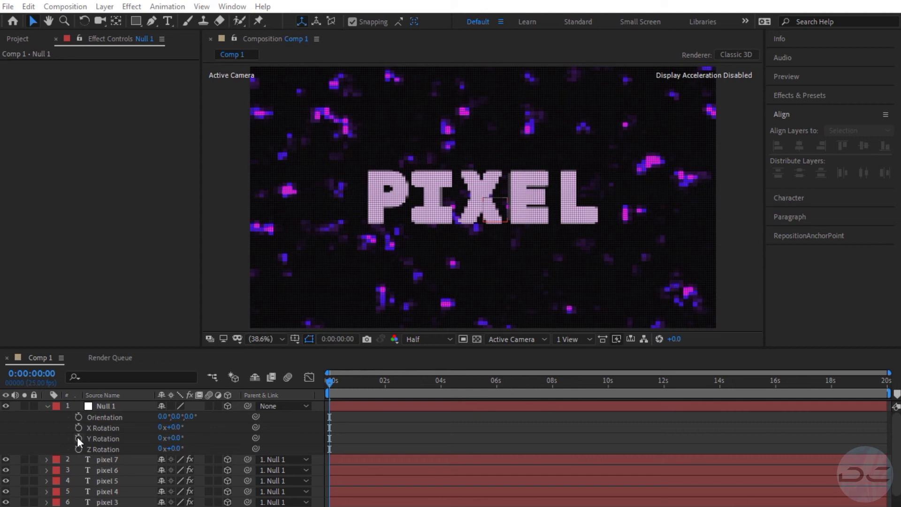
Keyframe Null 1's Y Rotation at -30° at the start and 30° at 2 seconds.
left_click(78, 437)
left_click(173, 437)
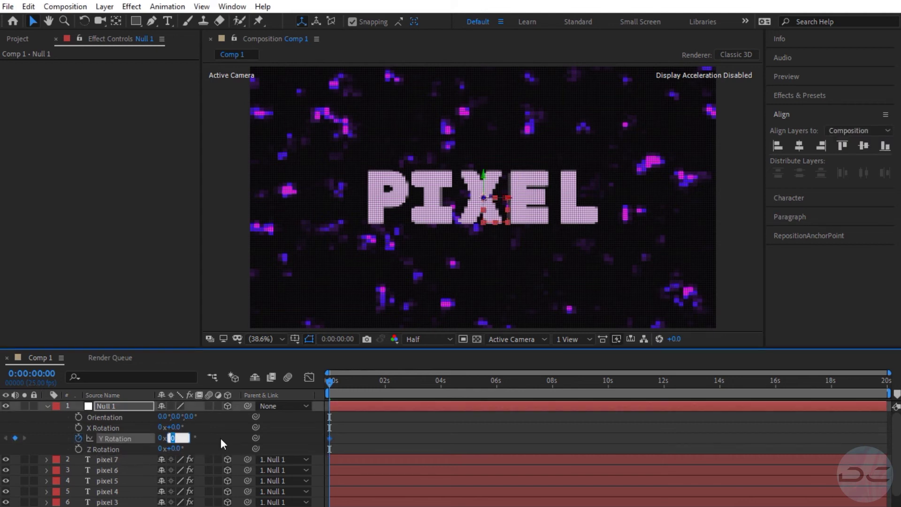
type("-30")
left_click(226, 435)
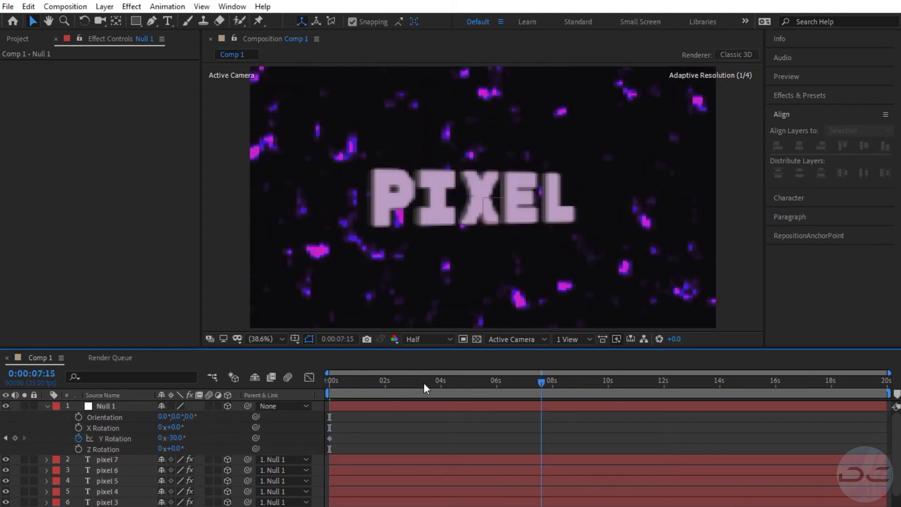
left_click(385, 388)
left_click(173, 437)
type("0")
key("Return")
left_click(343, 388)
left_click(383, 387)
left_click_drag(402, 435, 319, 447)
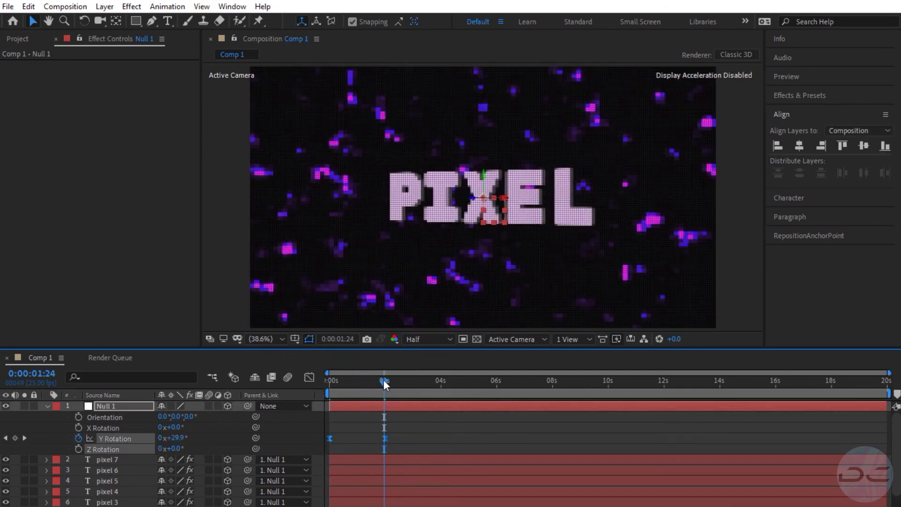
left_click_drag(383, 384, 386, 384)
Add a loopOut("pingpong") expression to the Y Rotation and preview the swinging loop.
left_click(79, 437, "alt")
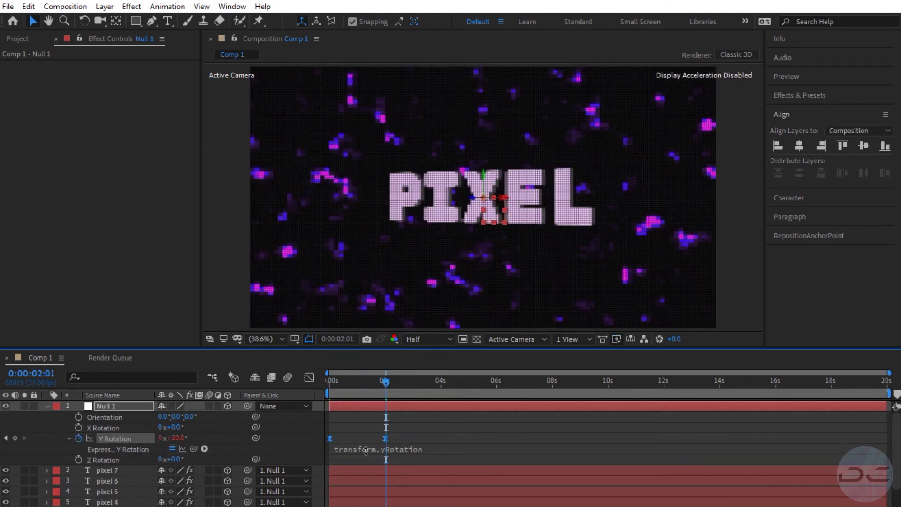
left_click(443, 449)
type("loopOut(\"")
left_click(421, 489)
left_click_drag(386, 383, 589, 392)
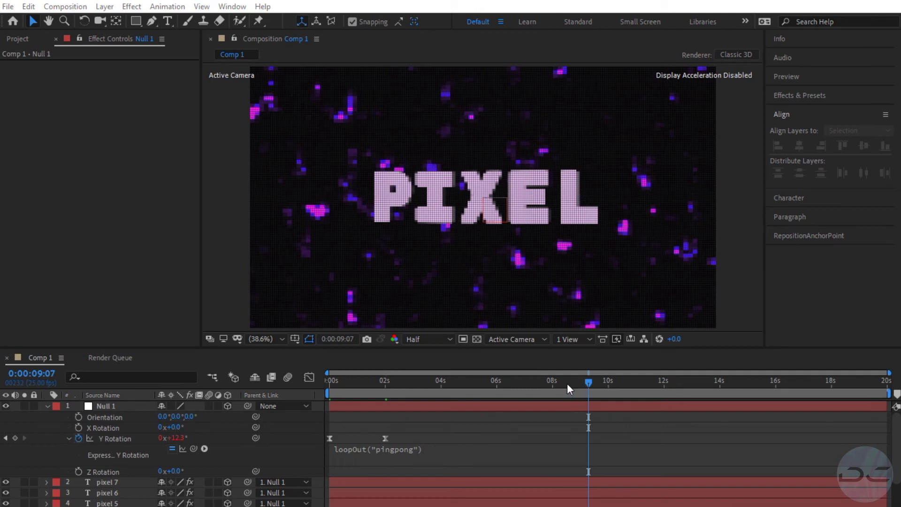
key("Home")
Pre-compose Null 1 and the seven PIXEL layers into a new comp named Pixel.
left_click(46, 406)
left_click(108, 406)
left_click(120, 481, "shift")
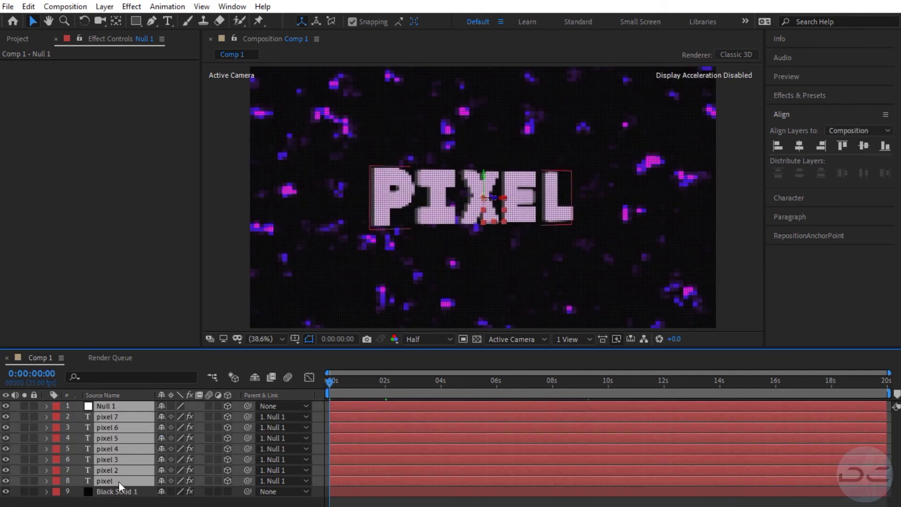
right_click(120, 410)
left_click(168, 358)
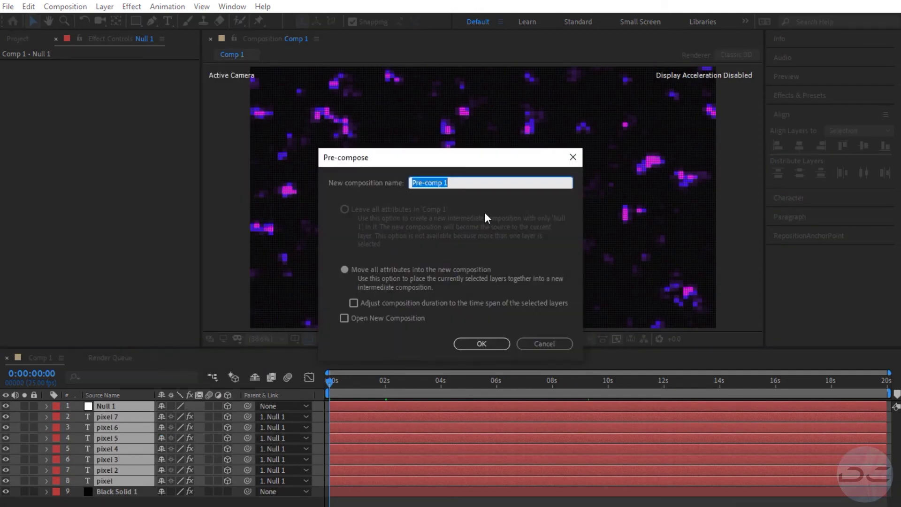
type("Pixel")
left_click(478, 345)
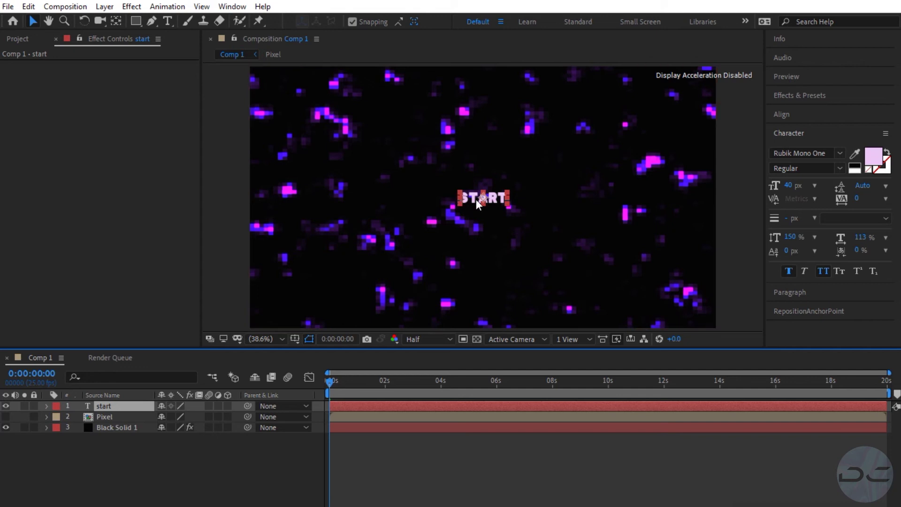
left_click(173, 477)
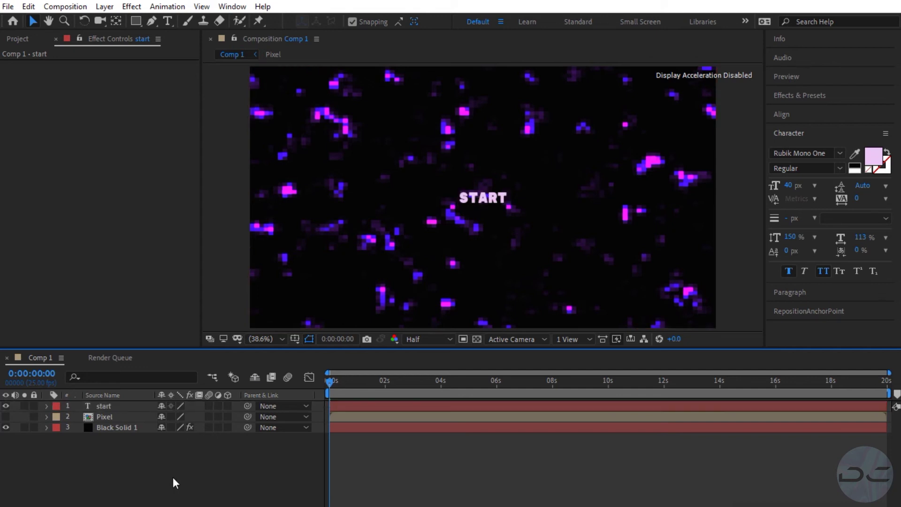
left_click(105, 8)
Draw a pale pink triangle play arrow right of START on a new shape layer.
left_click(347, 90)
key("q")
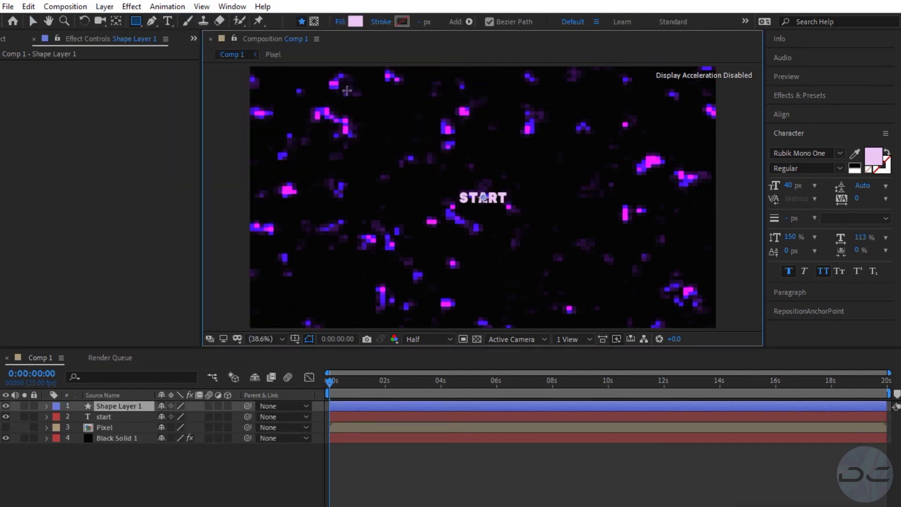
key("g")
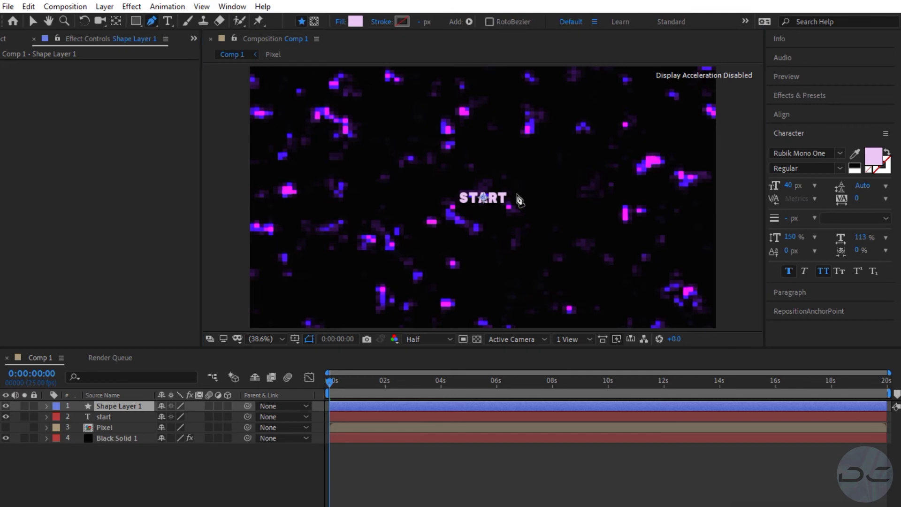
left_click(516, 194)
left_click(515, 206)
left_click(515, 194)
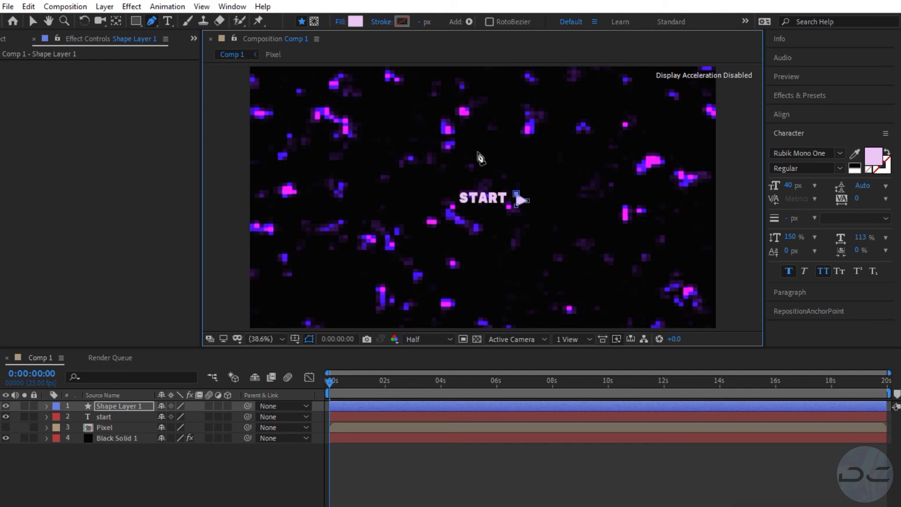
left_click(31, 23)
left_click(456, 22)
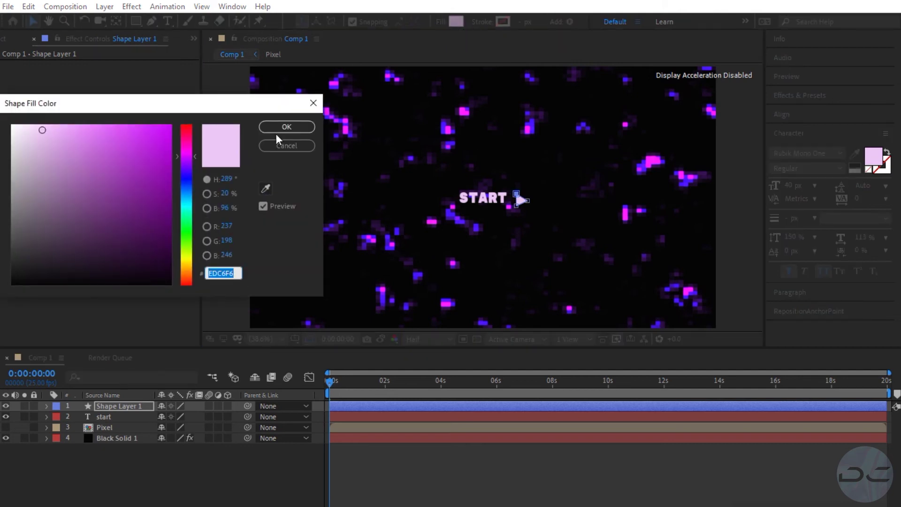
left_click(278, 125)
Apply Mosaic to the arrow with 500 horizontal and 150 vertical blocks.
left_click(131, 6)
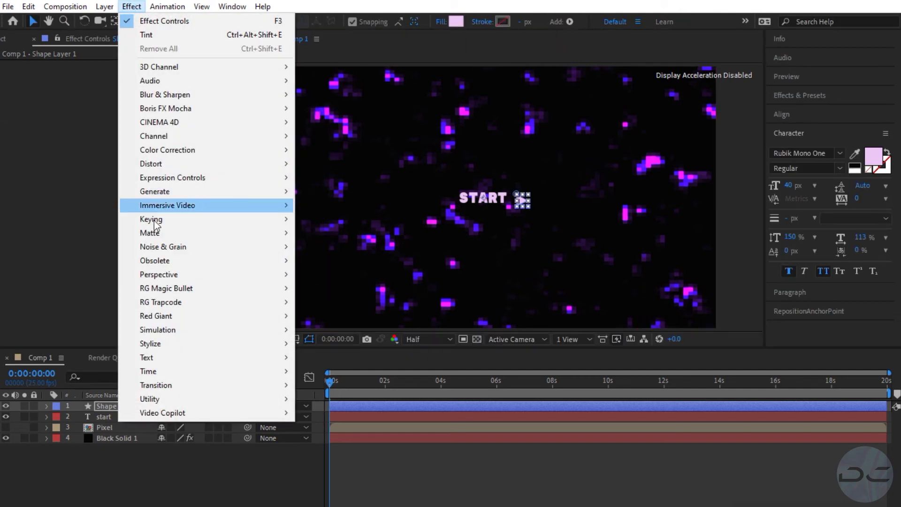
mouse_move(163, 345)
left_click(345, 247)
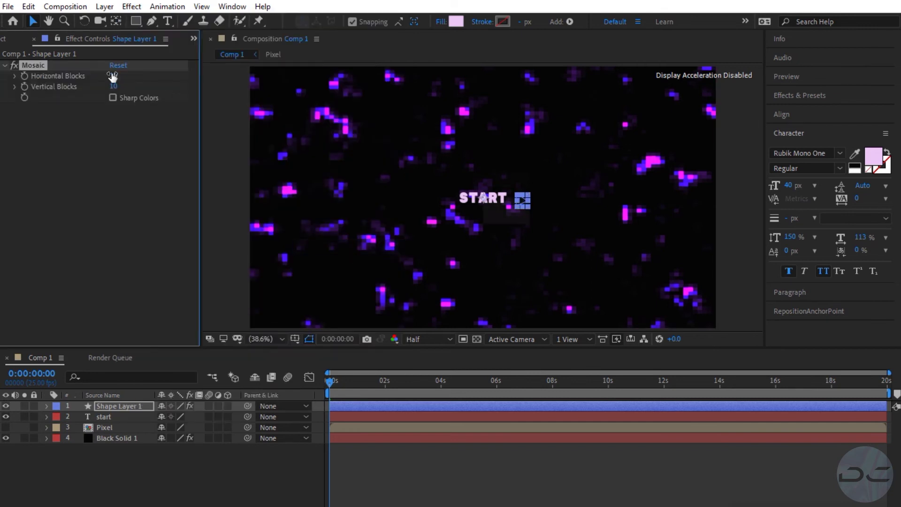
left_click(113, 75)
type("500")
key("Return")
left_click(115, 86)
type("150")
key("Return")
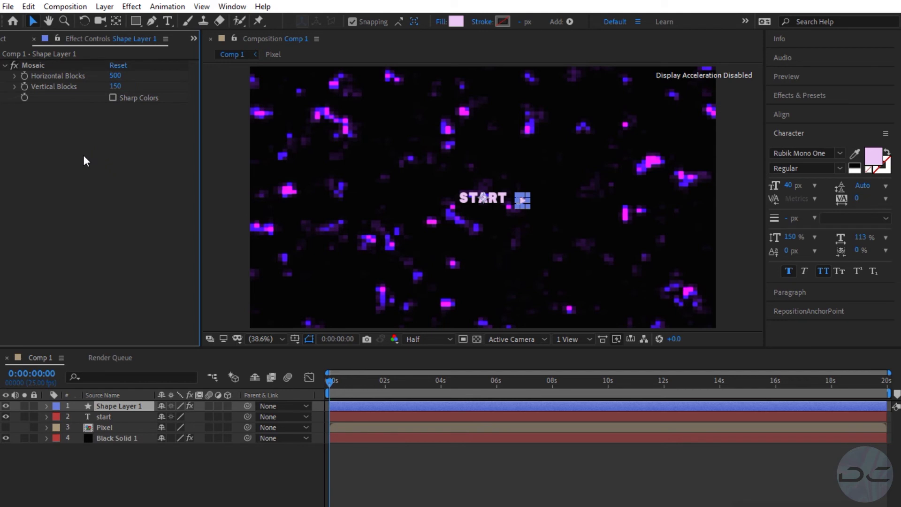
Copy the arrow's Mosaic effect onto the start text layer.
left_click(120, 419)
left_click(117, 406)
left_click(41, 65)
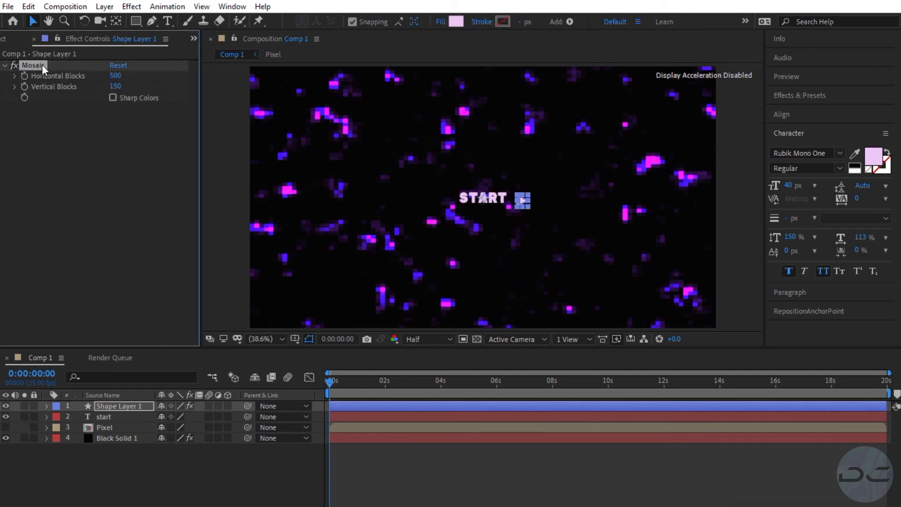
key("ctrl+c")
left_click(120, 417)
key("ctrl+v")
left_click(193, 491)
left_click(117, 406)
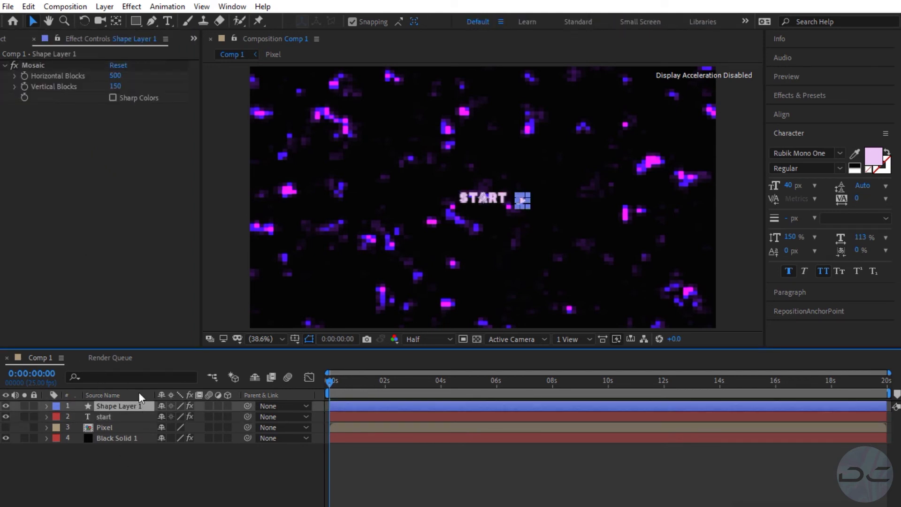
Turn on Sharp Colors in the Mosaic effect on both the arrow and START.
left_click(112, 98)
left_click(136, 416)
left_click(112, 98)
Keyframe the arrow's Scale at 80%, then 100% six frames later.
left_click(120, 407)
key("s")
left_click(78, 417)
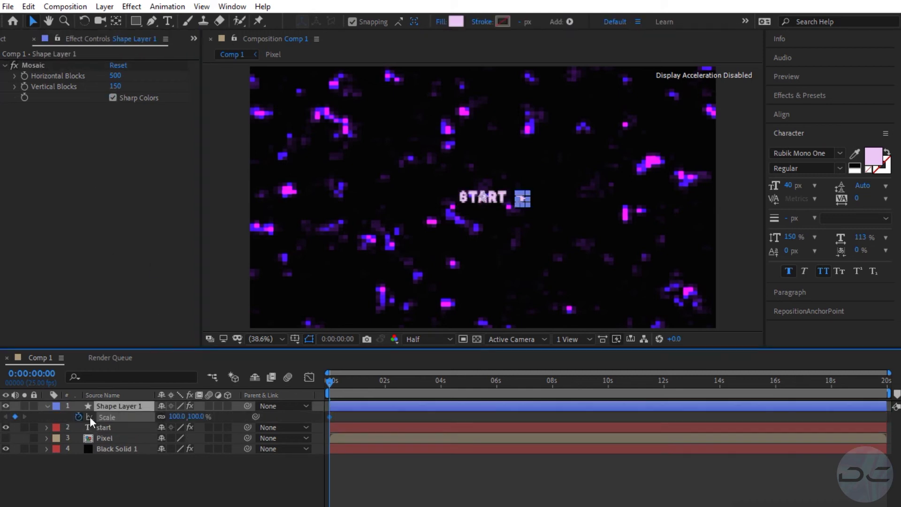
left_click(179, 416)
type("80")
key("Return")
key("space")
left_click(174, 416)
type("1")
key("Return")
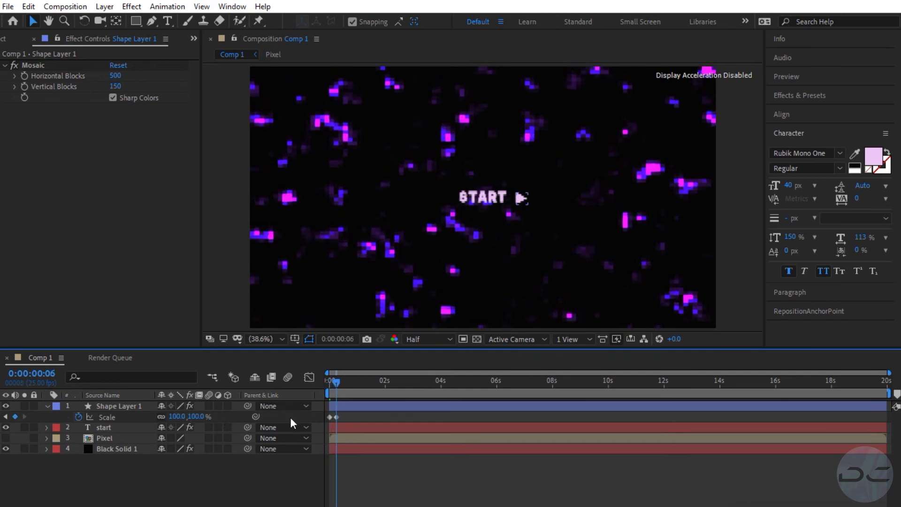
left_click_drag(348, 414, 314, 419)
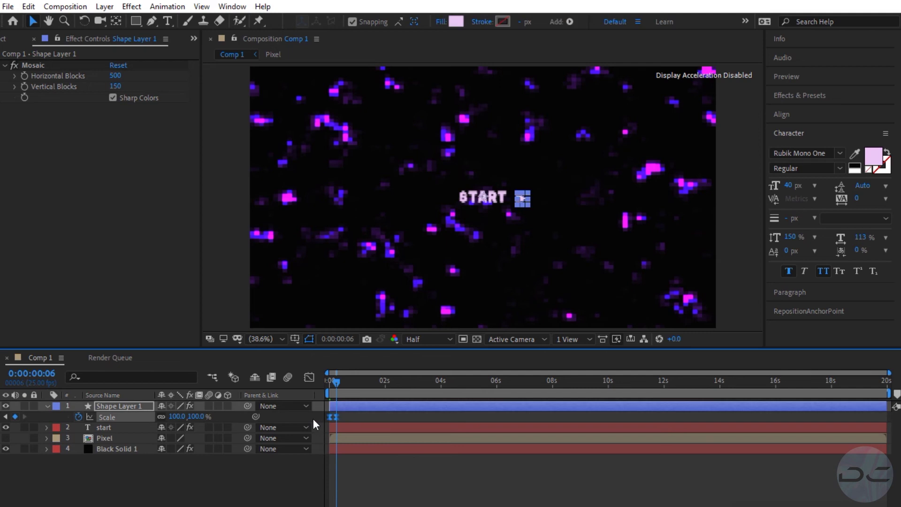
Add a loopOut("pingpong") expression so the arrow's Scale pulses continuously.
left_click(78, 416, "alt")
type("loo")
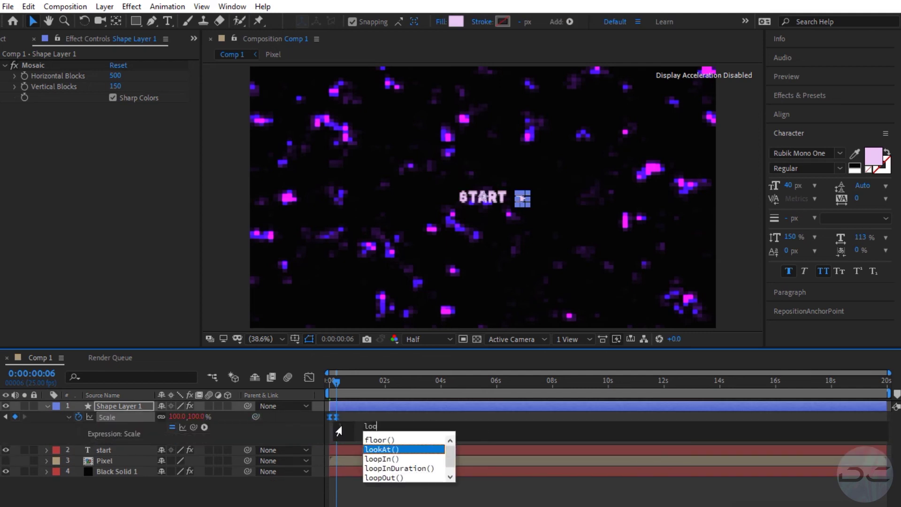
left_click(396, 477)
type("\"pingpong\")")
key("Return")
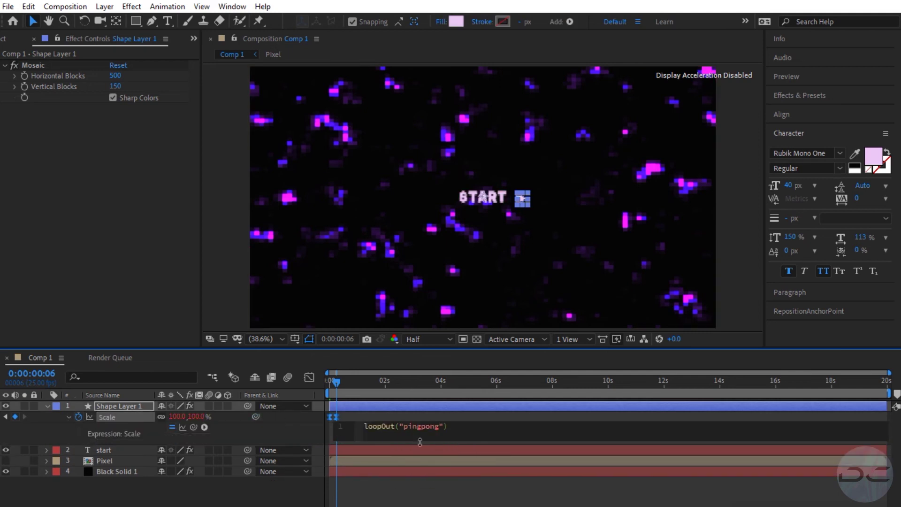
left_click(434, 416)
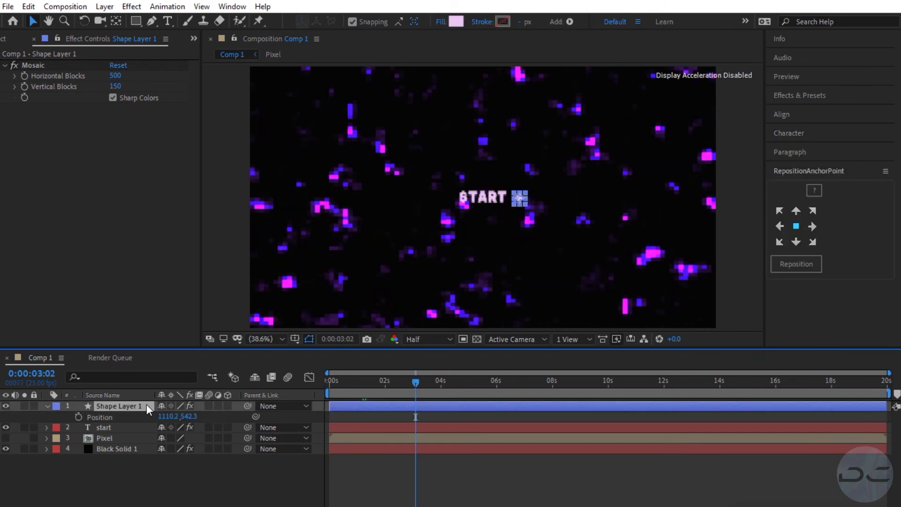
Pre-compose Shape Layer 1 and the start layer into a new comp named 'Start'.
left_click(109, 431, "shift")
right_click(109, 429)
left_click(146, 375)
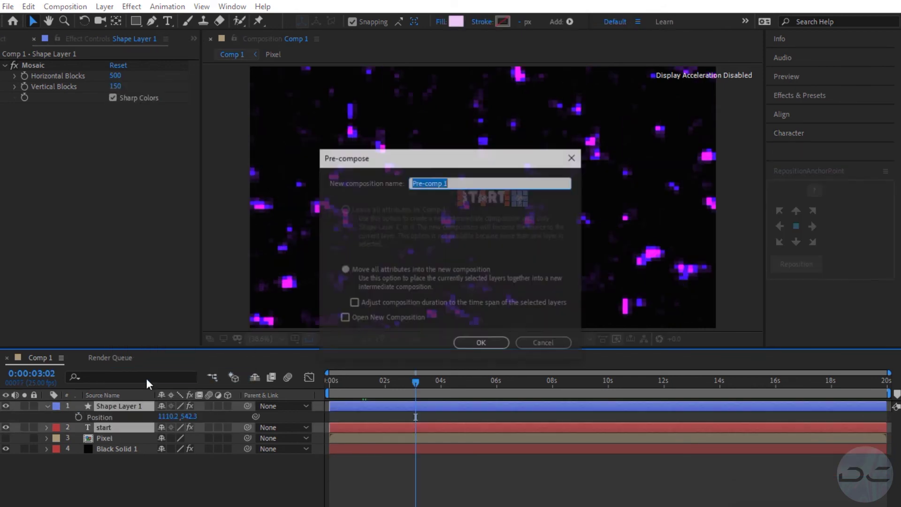
type("Start")
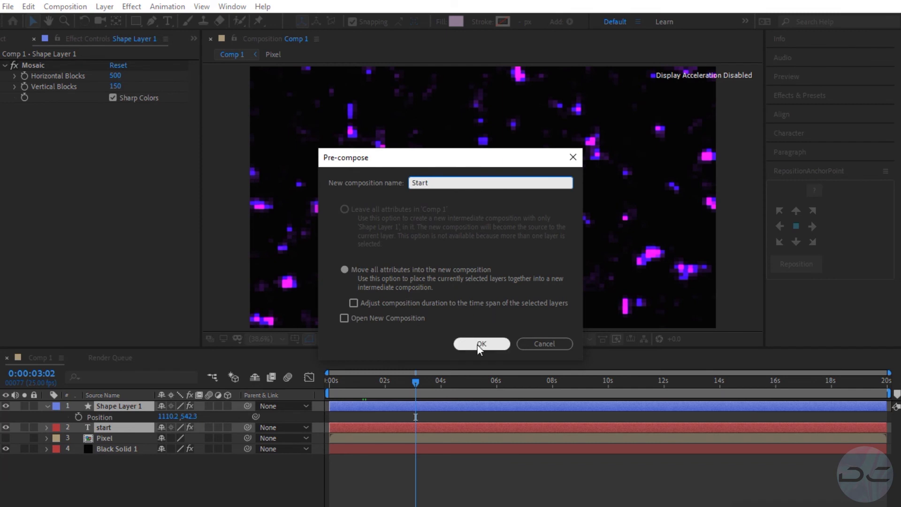
left_click(459, 346)
Show the Pixel title again and move the Start comp down to 960,735 beneath it.
left_click(5, 417)
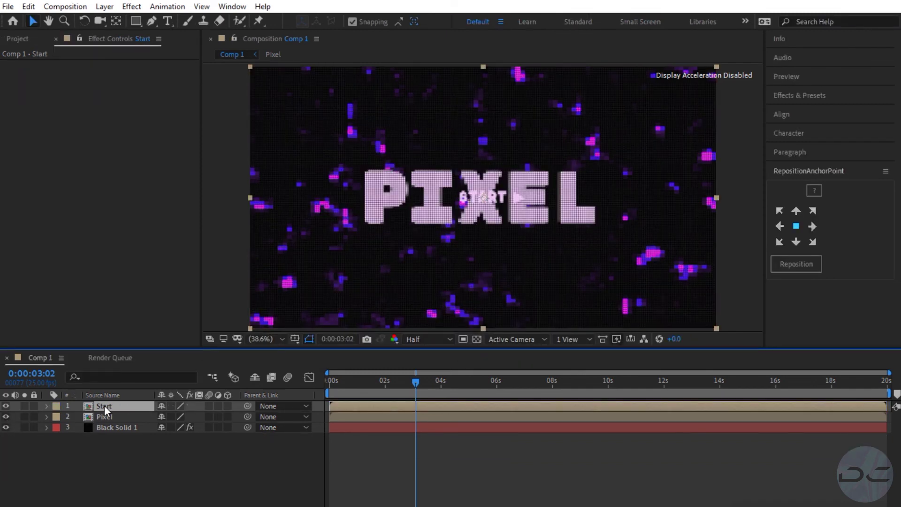
key("p")
left_click_drag(184, 417, 294, 430)
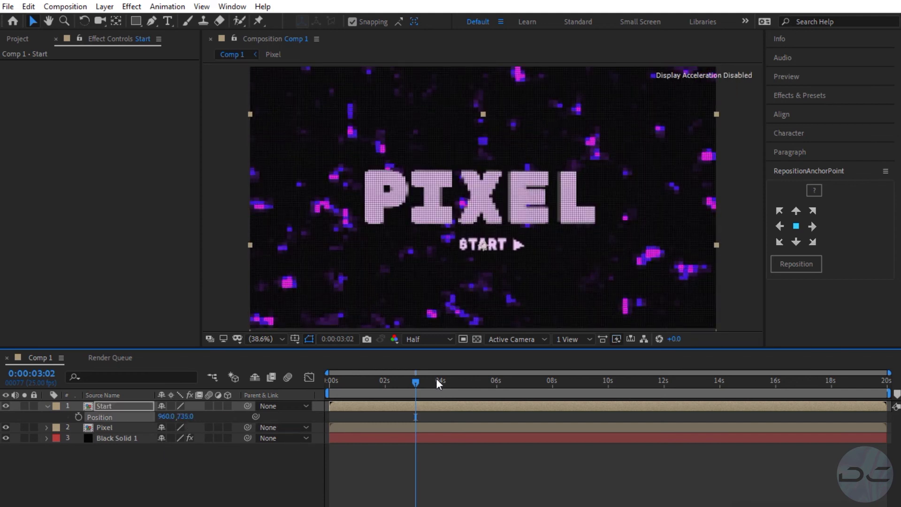
left_click_drag(412, 381, 448, 381)
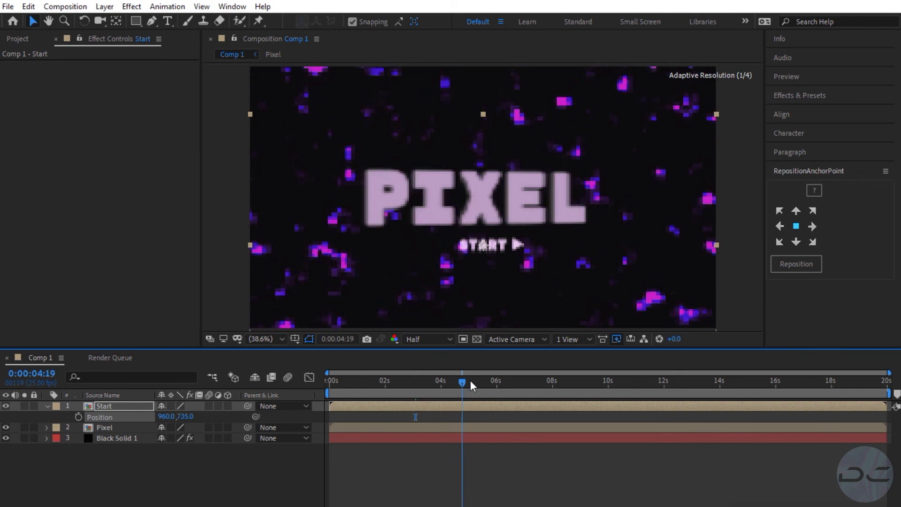